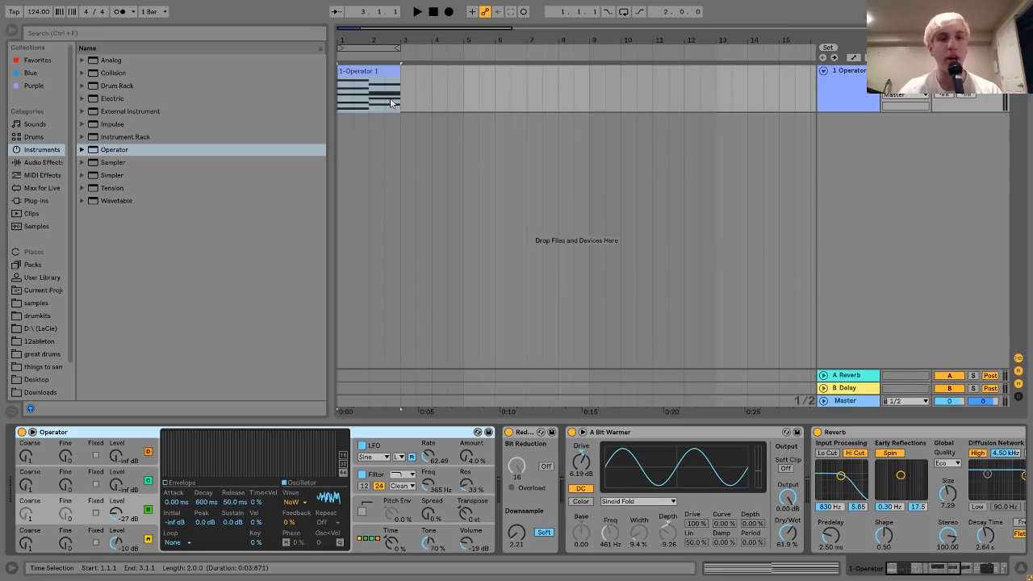
Step: Play the two-bar Operator chord clip and look through the track's device chain
{"action": "key", "text": "space"}
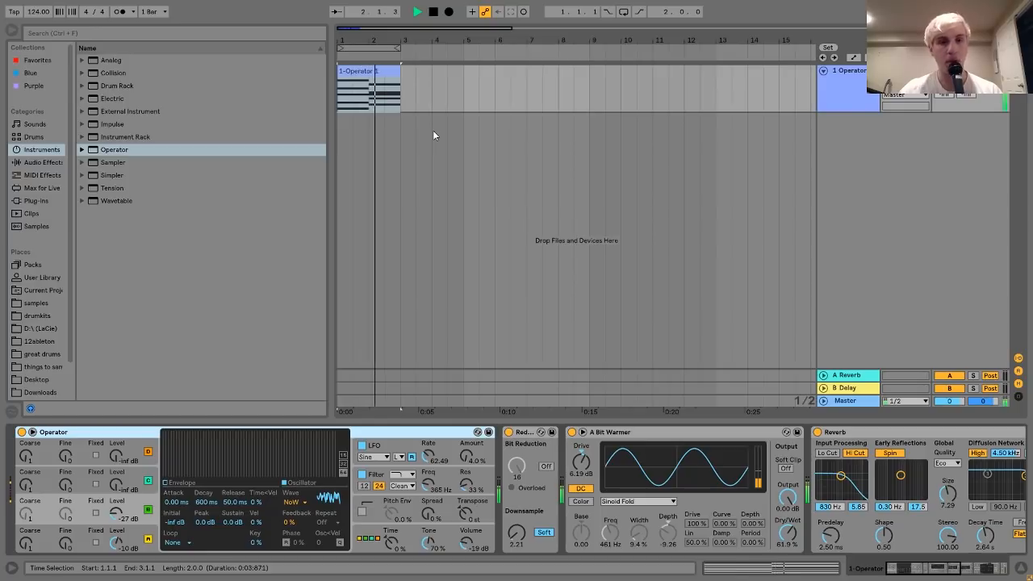
{"action": "key", "text": "space"}
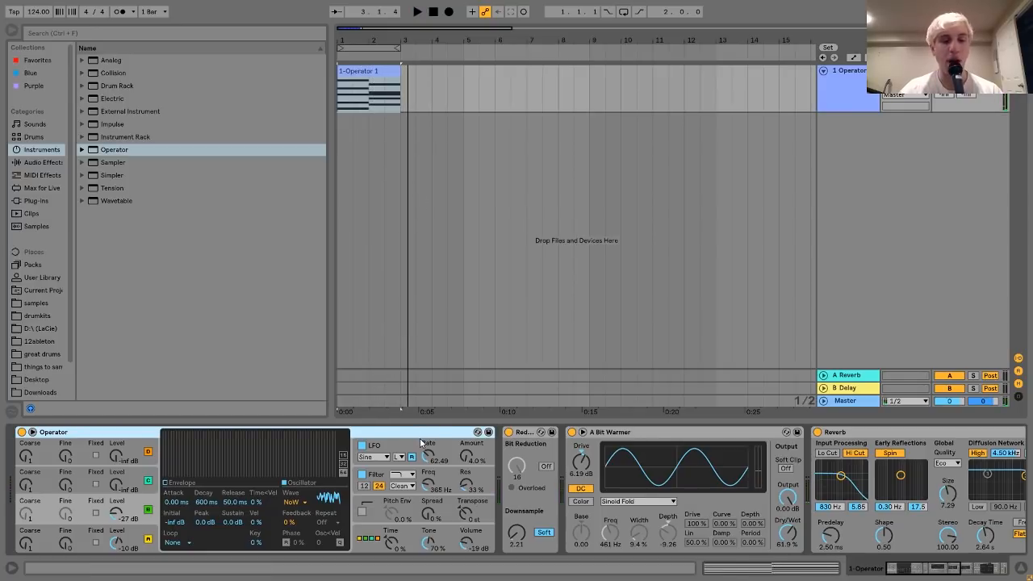
{"action": "scroll", "coordinate": [420, 442], "scroll_direction": "right", "scroll_amount": 8}
{"action": "scroll", "coordinate": [420, 443], "scroll_direction": "left", "scroll_amount": 5}
{"action": "scroll", "coordinate": [420, 439], "scroll_direction": "left", "scroll_amount": 3}
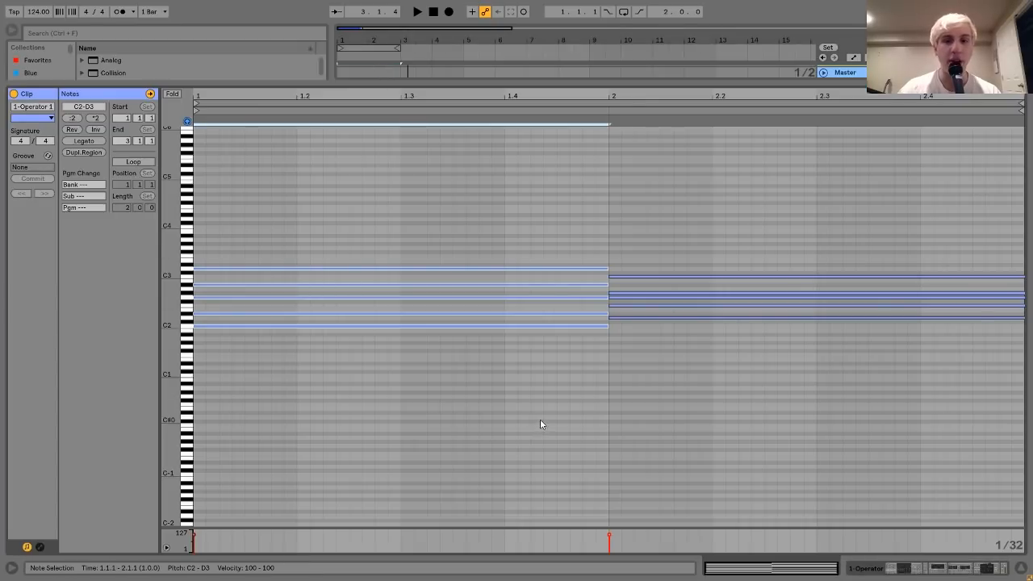
Step: Examine the clip's two chords in the piano roll by selecting the notes of each chord in turn
{"action": "left_click", "coordinate": [541, 421]}
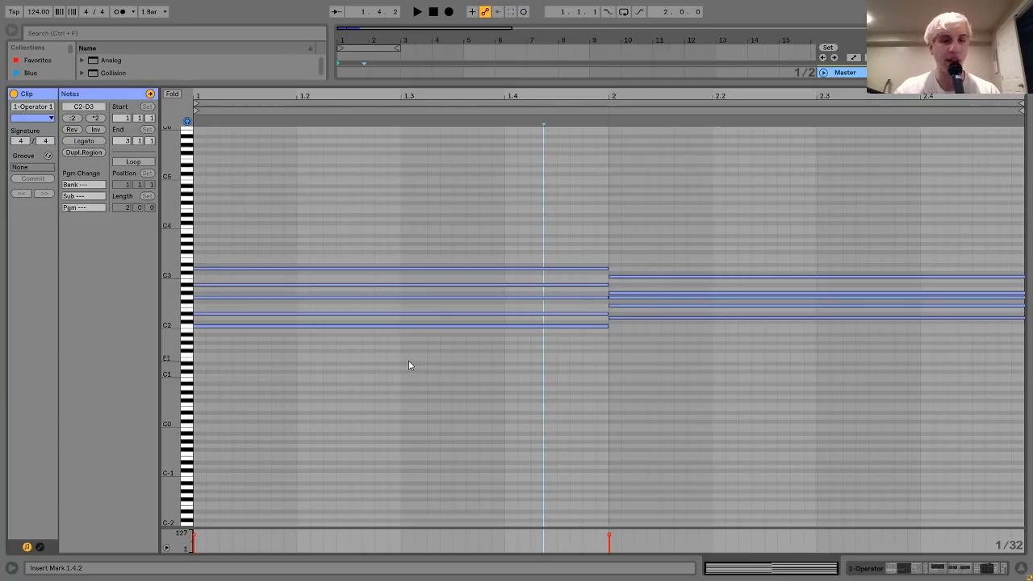
{"action": "key", "text": "ctrl+a"}
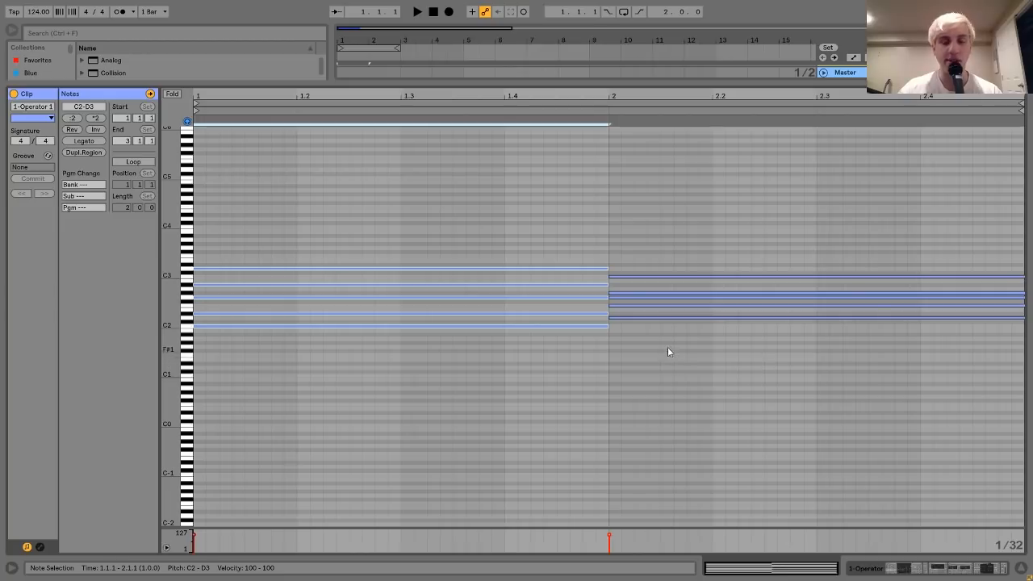
{"action": "left_click_drag", "start_coordinate": [677, 345], "coordinate": [690, 210]}
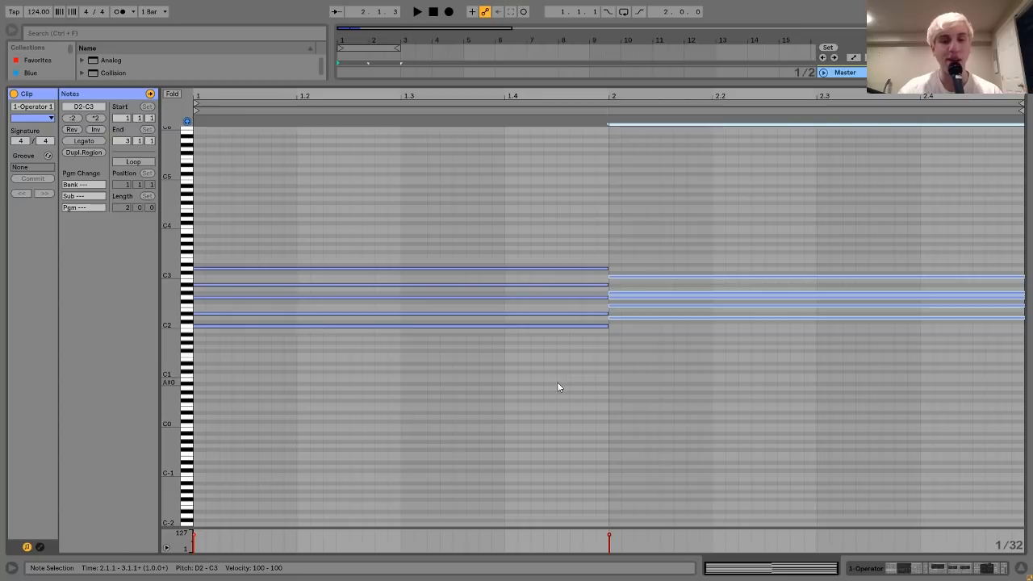
{"action": "left_click_drag", "start_coordinate": [557, 385], "coordinate": [554, 237]}
{"action": "left_click_drag", "start_coordinate": [656, 352], "coordinate": [664, 221]}
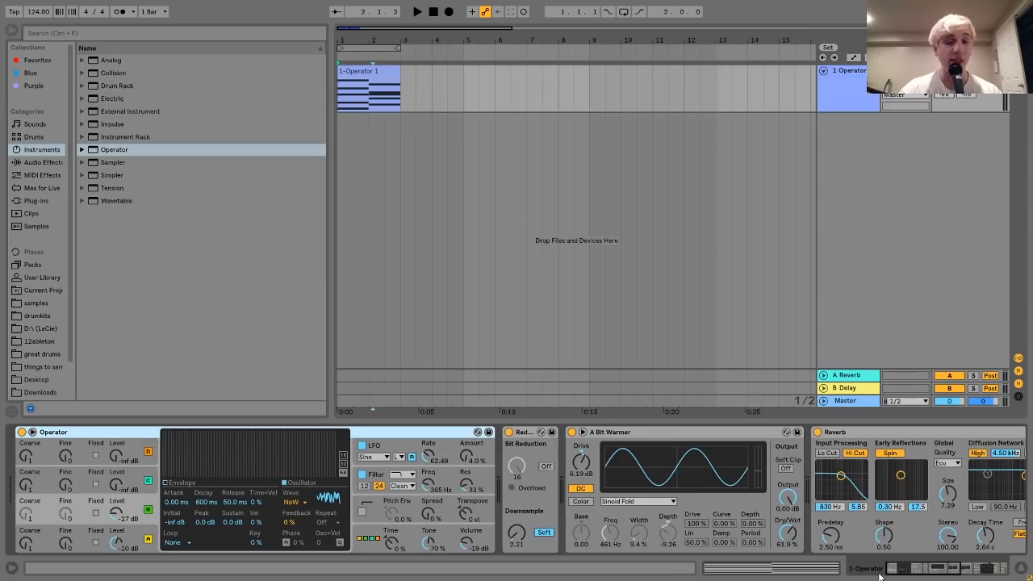
Step: Review Operator's settings for oscillators A and B, its algorithm and global options, and its filter envelope
{"action": "scroll", "coordinate": [806, 532], "scroll_direction": "right", "scroll_amount": 10}
{"action": "scroll", "coordinate": [806, 532], "scroll_direction": "left", "scroll_amount": 10}
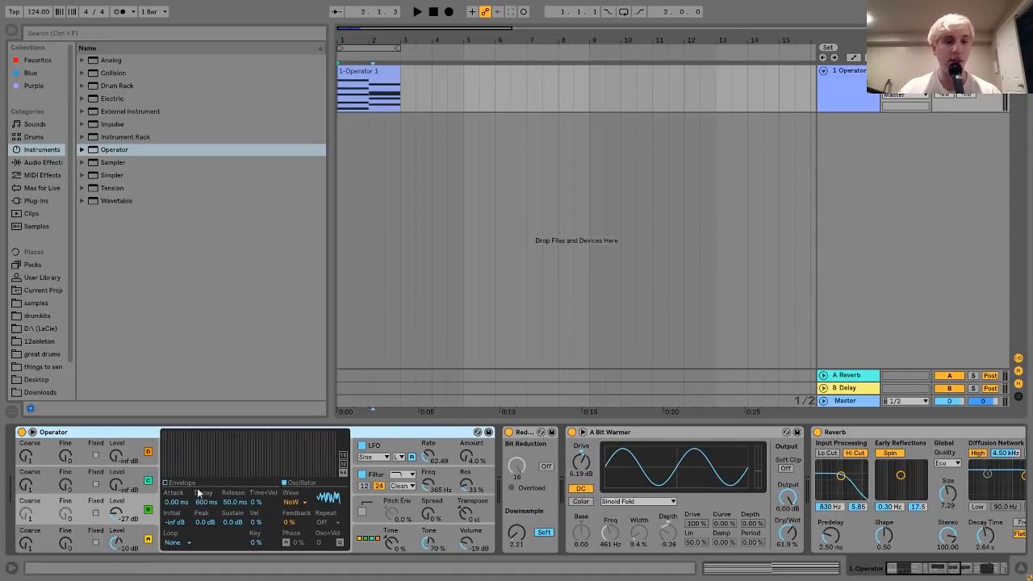
{"action": "left_click", "coordinate": [150, 532]}
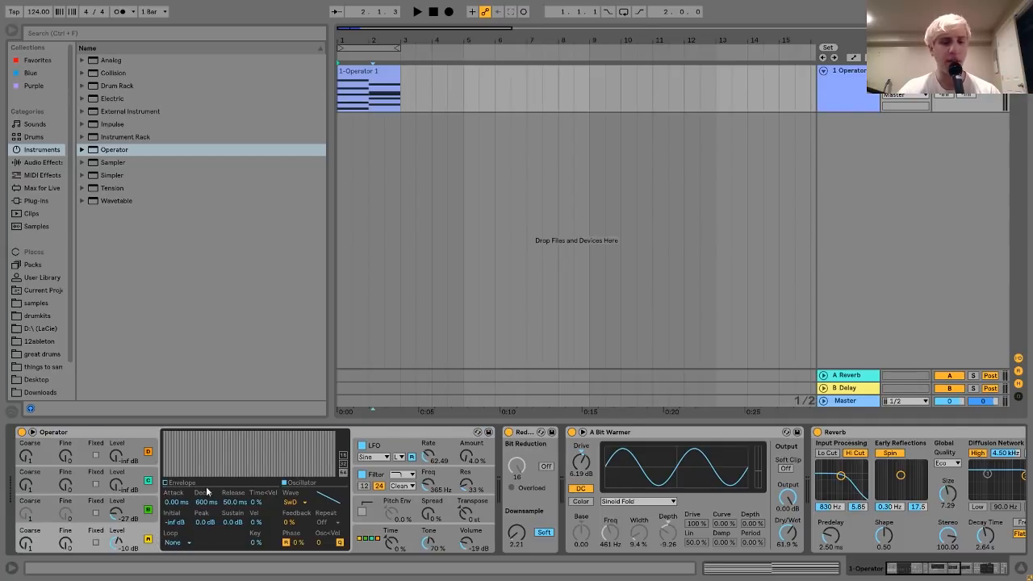
{"action": "left_click", "coordinate": [148, 507]}
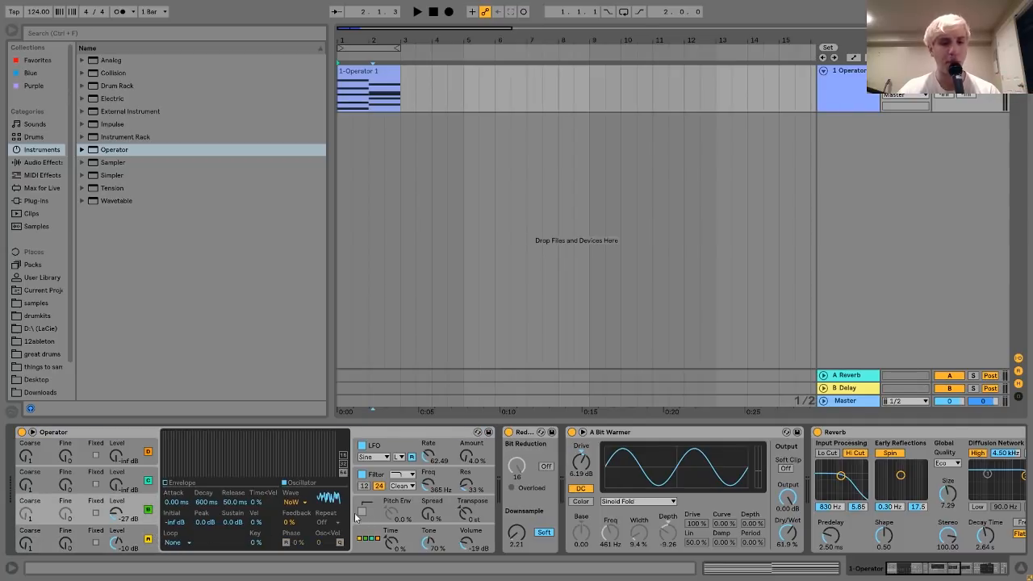
{"action": "left_click", "coordinate": [370, 539]}
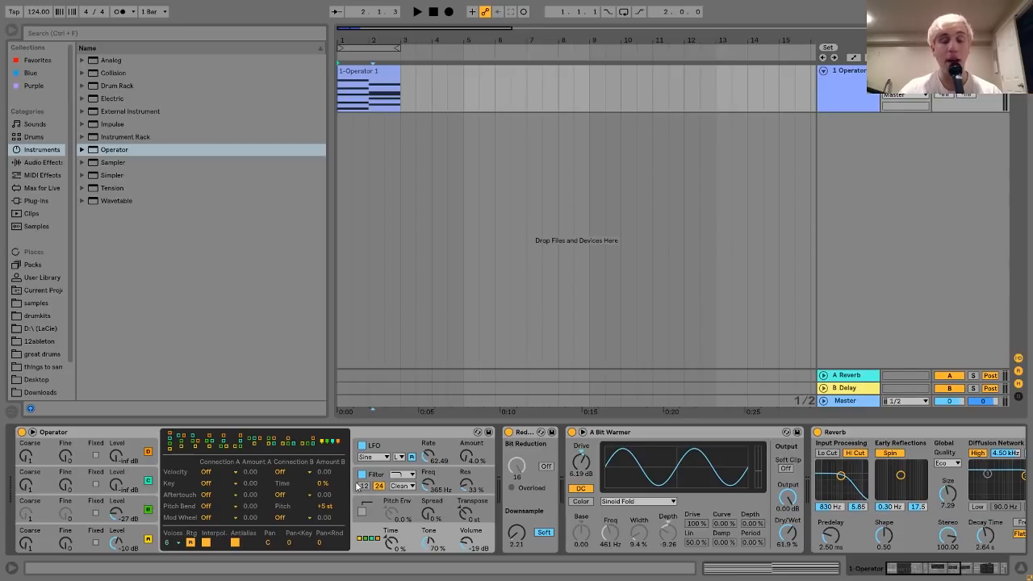
{"action": "left_click", "coordinate": [376, 476]}
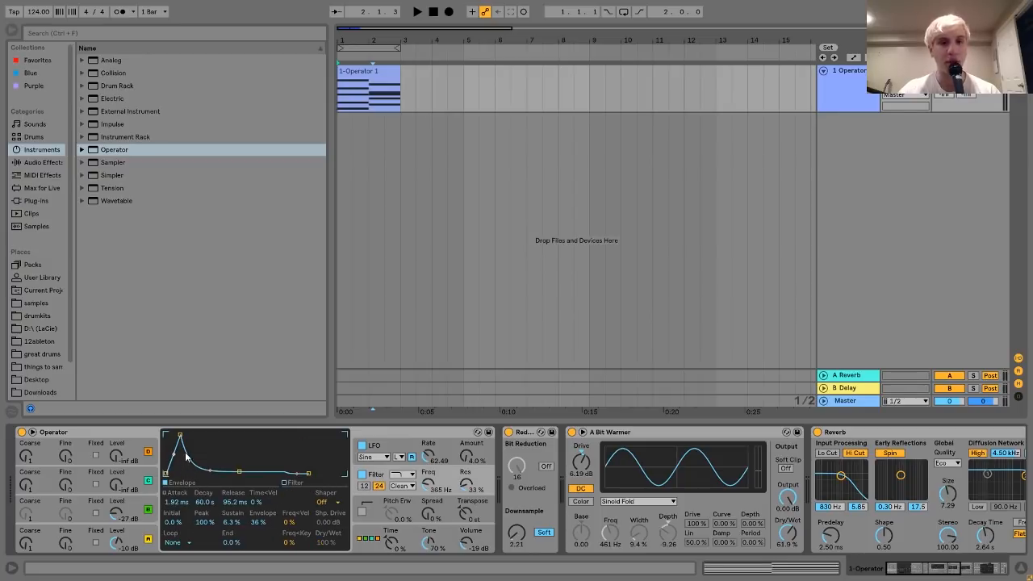
Step: Bypass the Redux, A Bit Warmer, Reverb and Clipped Slap Analog effects after Operator
{"action": "left_click", "coordinate": [508, 433]}
{"action": "left_click", "coordinate": [572, 432]}
{"action": "scroll", "coordinate": [575, 436], "scroll_direction": "right", "scroll_amount": 5}
{"action": "left_click", "coordinate": [574, 433]}
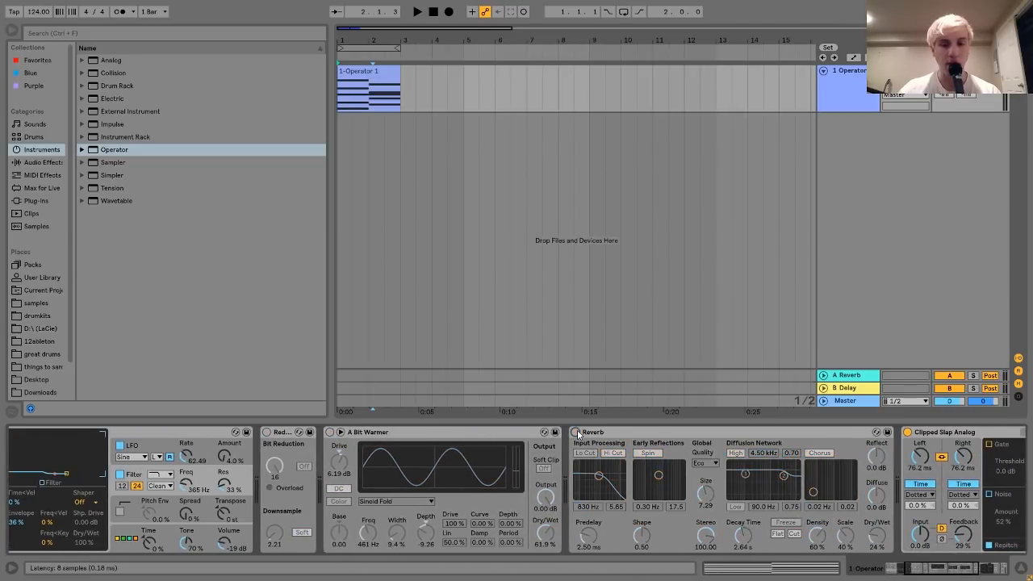
{"action": "scroll", "coordinate": [574, 434], "scroll_direction": "right", "scroll_amount": 5}
{"action": "left_click", "coordinate": [535, 433]}
Step: Audition the chord clip with its effects bypassed and set the track volume to 0.0 dB
{"action": "key", "text": "space"}
{"action": "scroll", "coordinate": [884, 434], "scroll_direction": "left", "scroll_amount": 10}
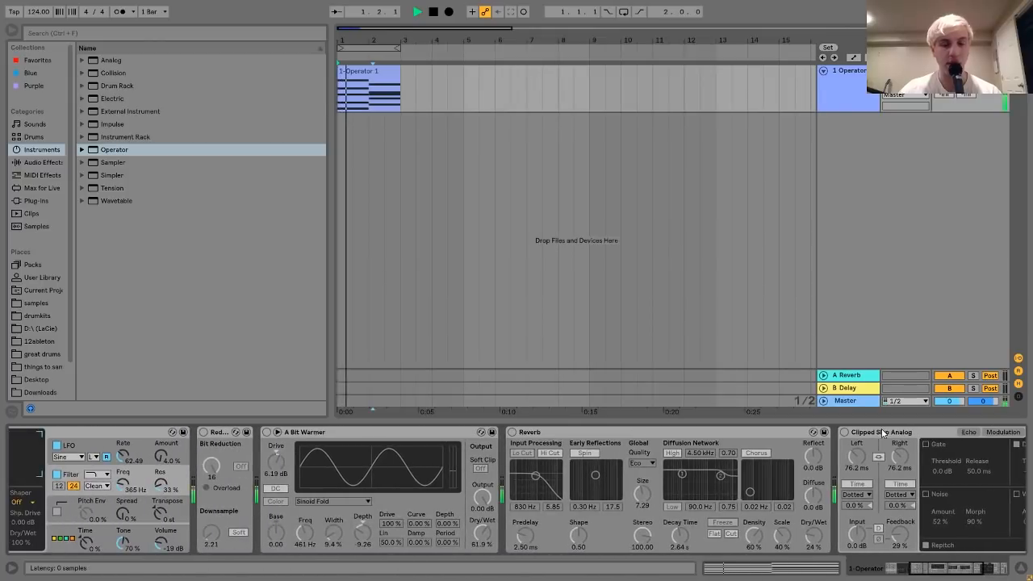
{"action": "scroll", "coordinate": [882, 429], "scroll_direction": "left", "scroll_amount": 5}
{"action": "key", "text": "space"}
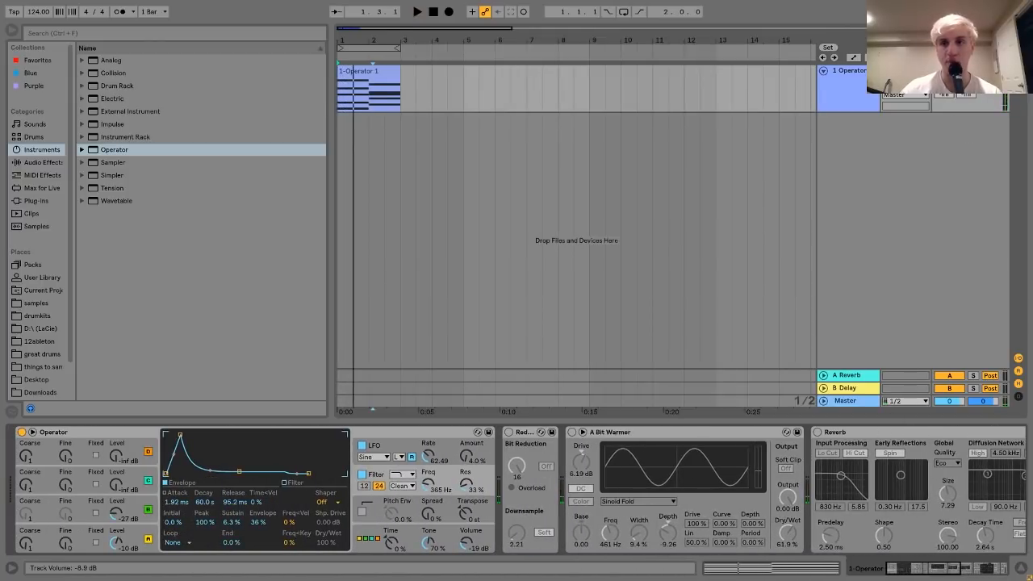
{"action": "key", "text": "space"}
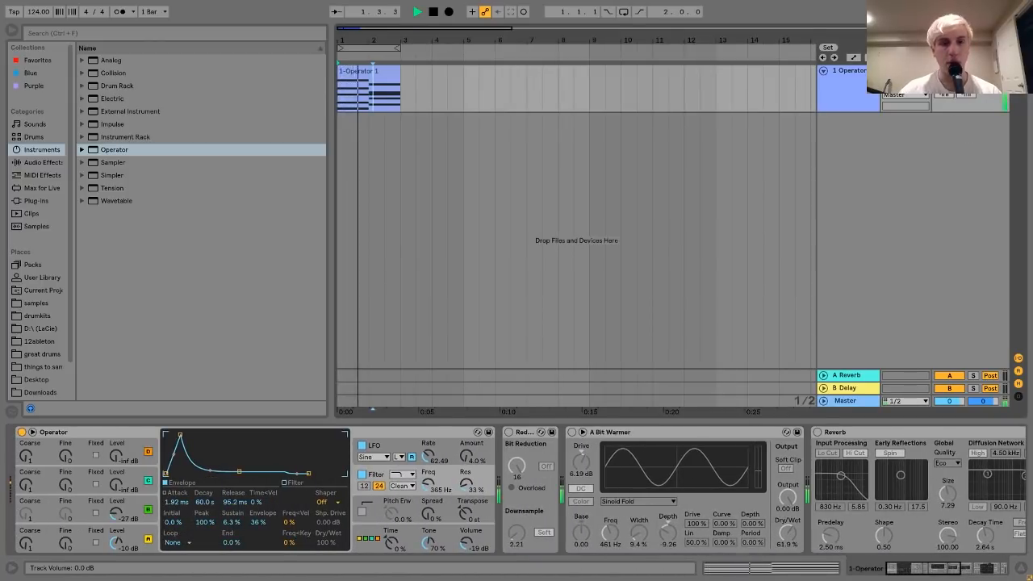
{"action": "key", "text": "space"}
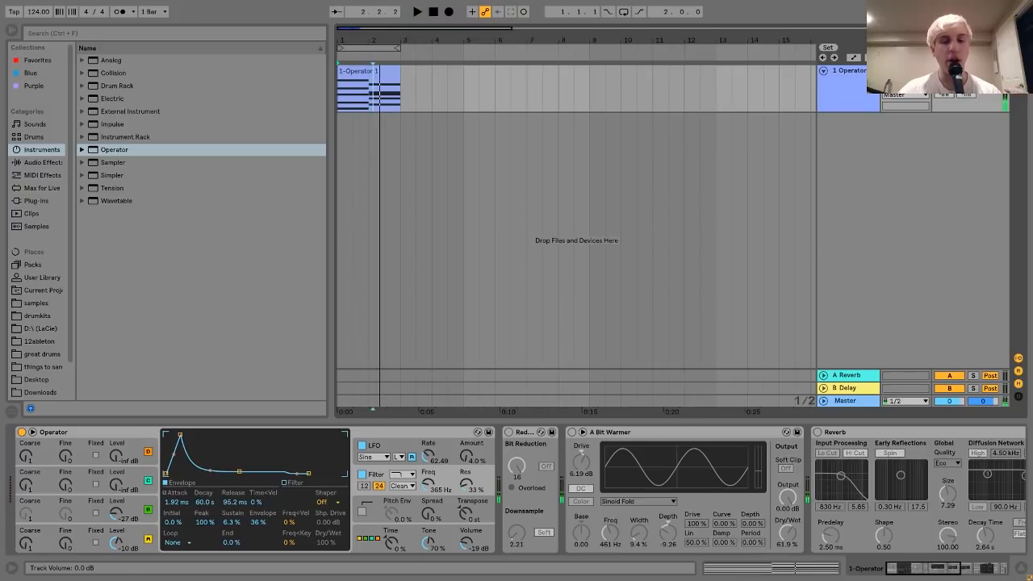
Step: Turn off Operator's LFO and audition the filter's envelope and resonance on the chord clip
{"action": "left_click", "coordinate": [362, 447]}
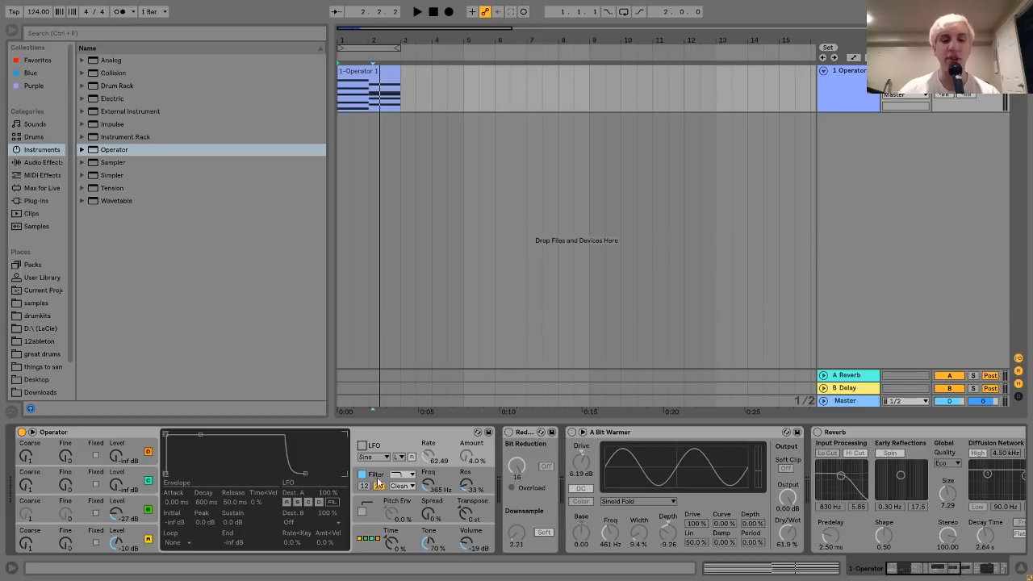
{"action": "left_click", "coordinate": [376, 475]}
{"action": "left_click", "coordinate": [257, 525]}
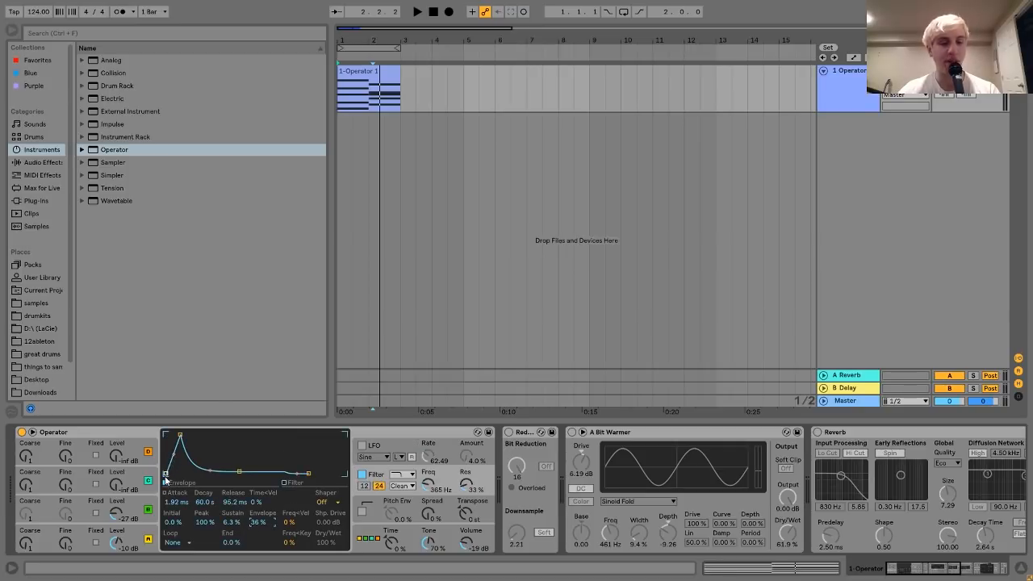
{"action": "key", "text": "space"}
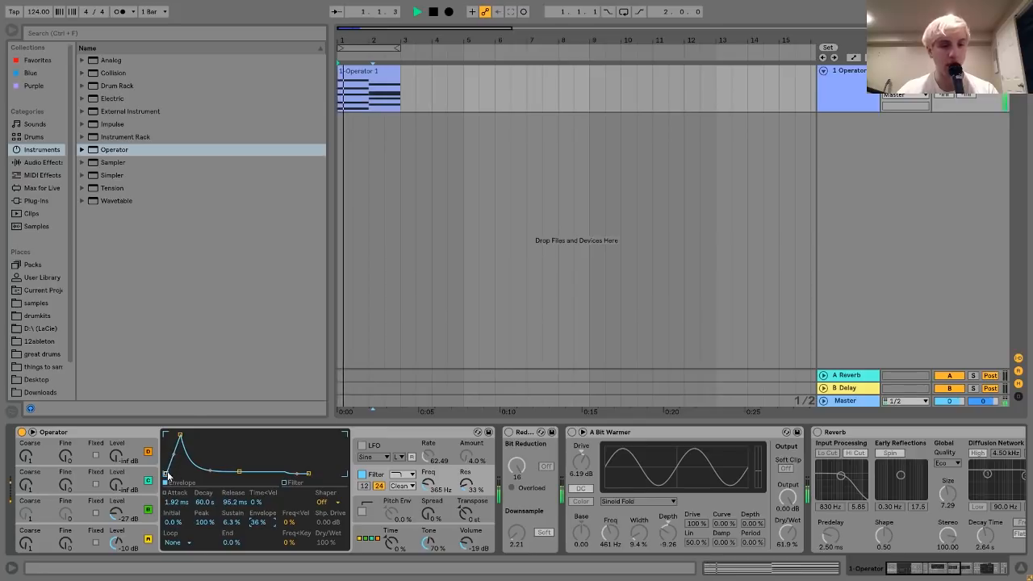
{"action": "key", "text": "space"}
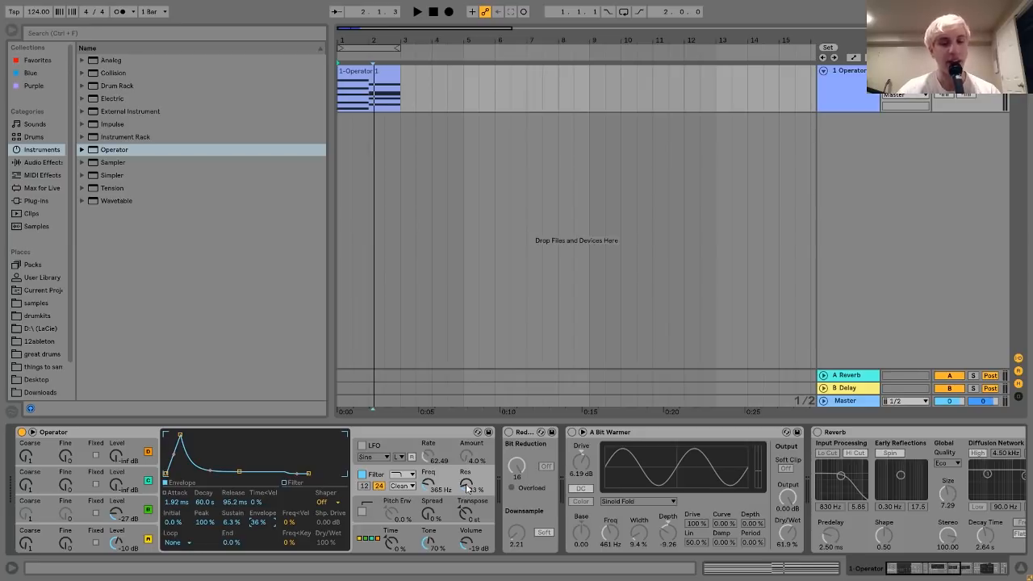
{"action": "key", "text": "space"}
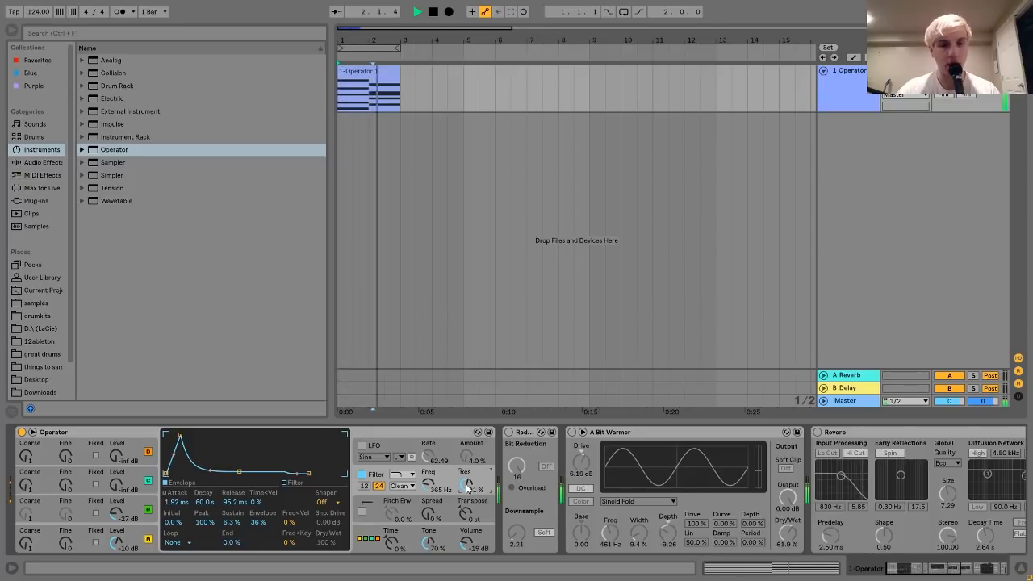
{"action": "key", "text": "space"}
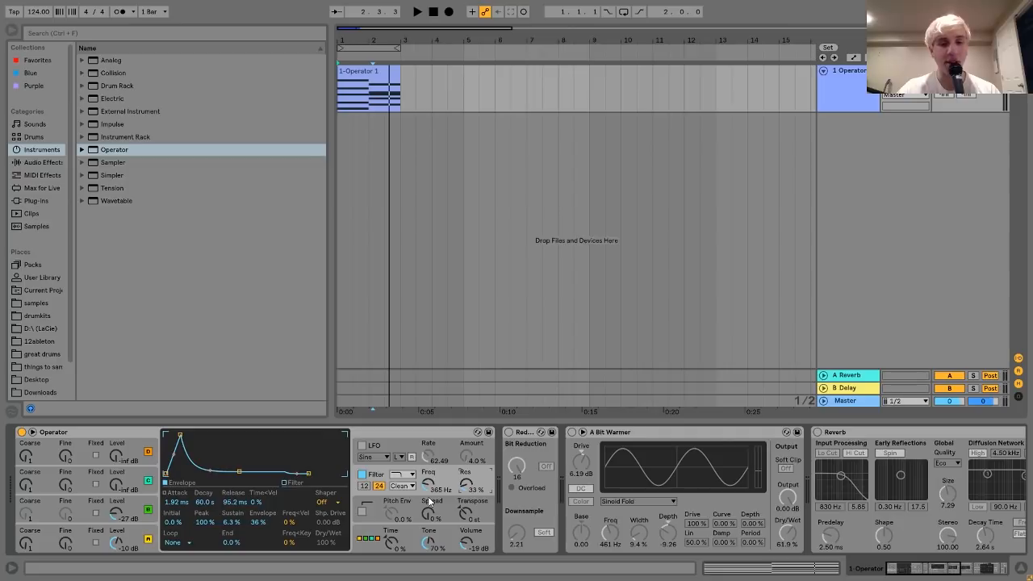
Step: Turn Operator's LFO back on, try an LFO amount of 25% and undo it, comparing the sound in playback
{"action": "left_click", "coordinate": [362, 446]}
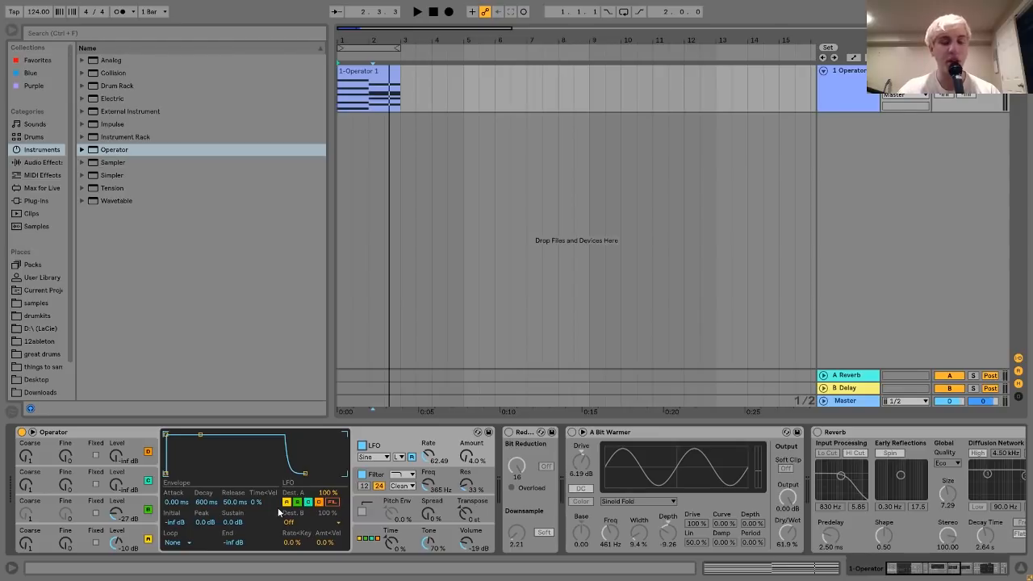
{"action": "left_click_drag", "start_coordinate": [467, 457], "coordinate": [467, 436]}
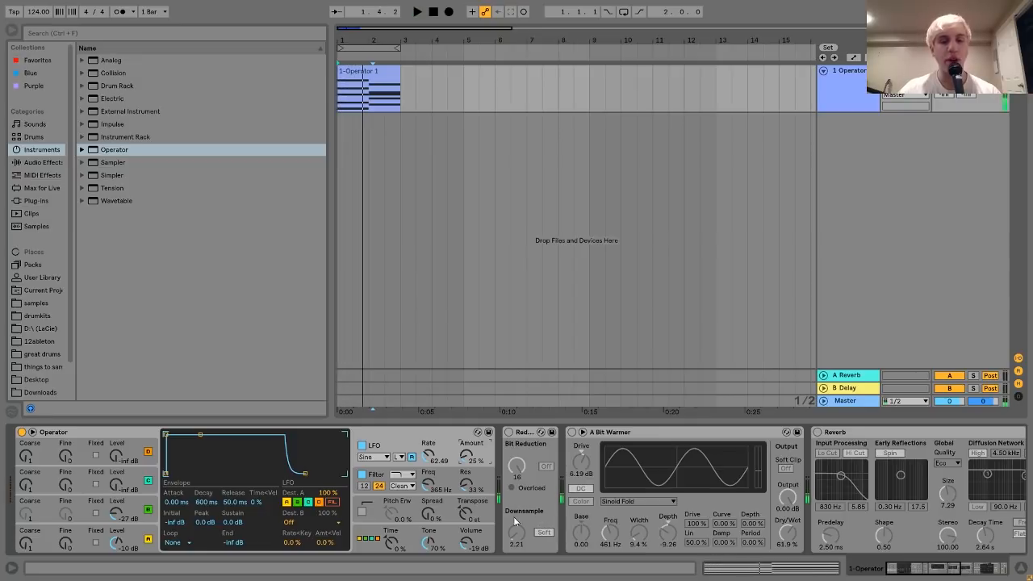
{"action": "key", "text": "ctrl+z"}
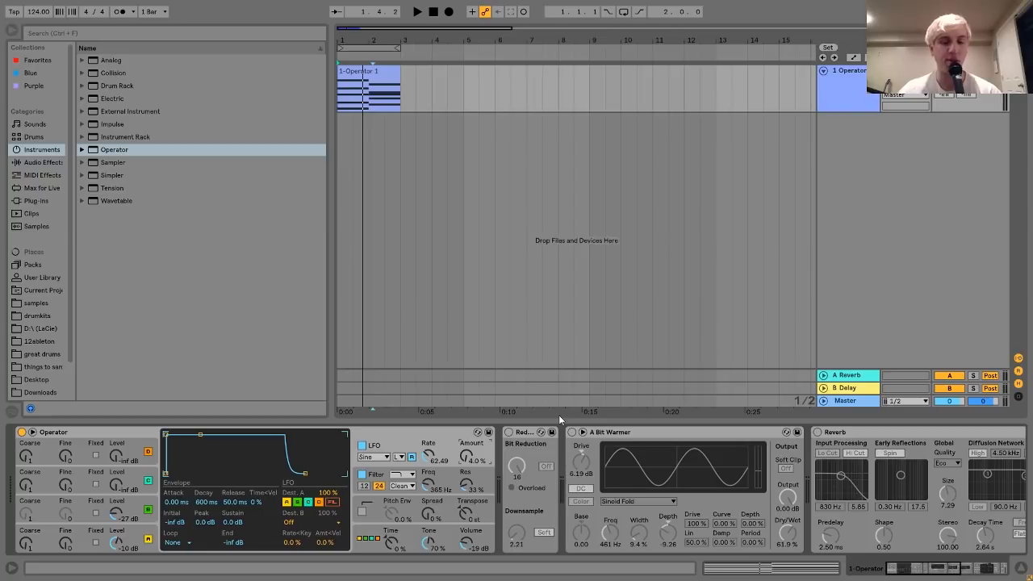
{"action": "key", "text": "space"}
{"action": "key", "text": "space"}
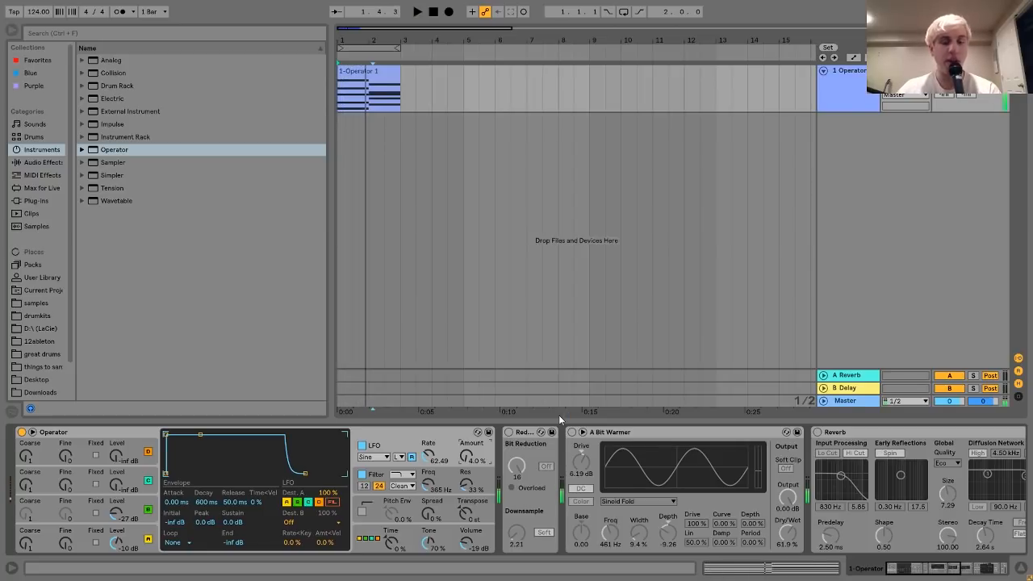
Step: Compare the chord playback with Operator's LFO switched off and with it switched on again
{"action": "left_click", "coordinate": [365, 448]}
{"action": "key", "text": "space"}
{"action": "key", "text": "space"}
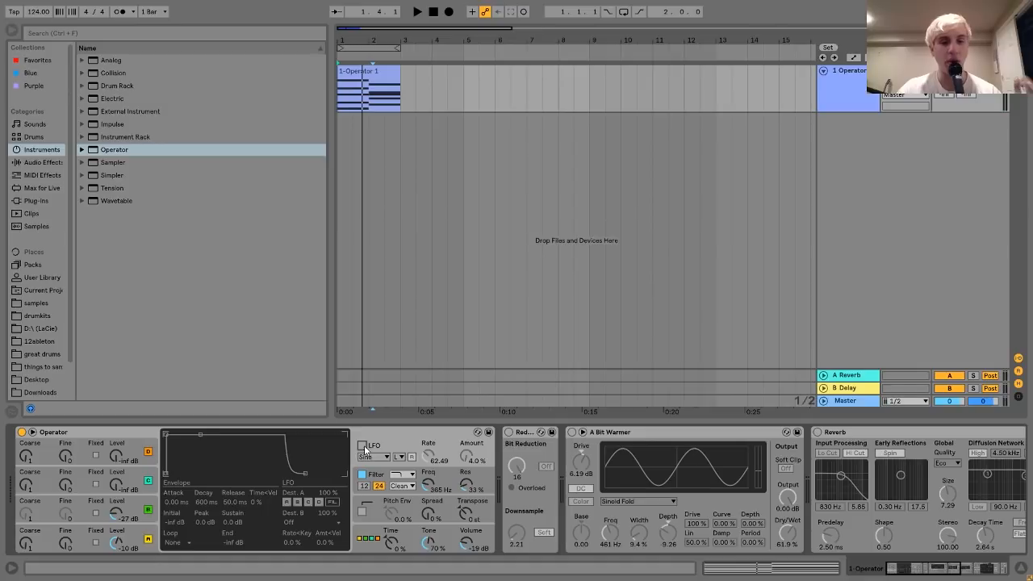
{"action": "left_click", "coordinate": [363, 446]}
{"action": "key", "text": "space"}
{"action": "key", "text": "space"}
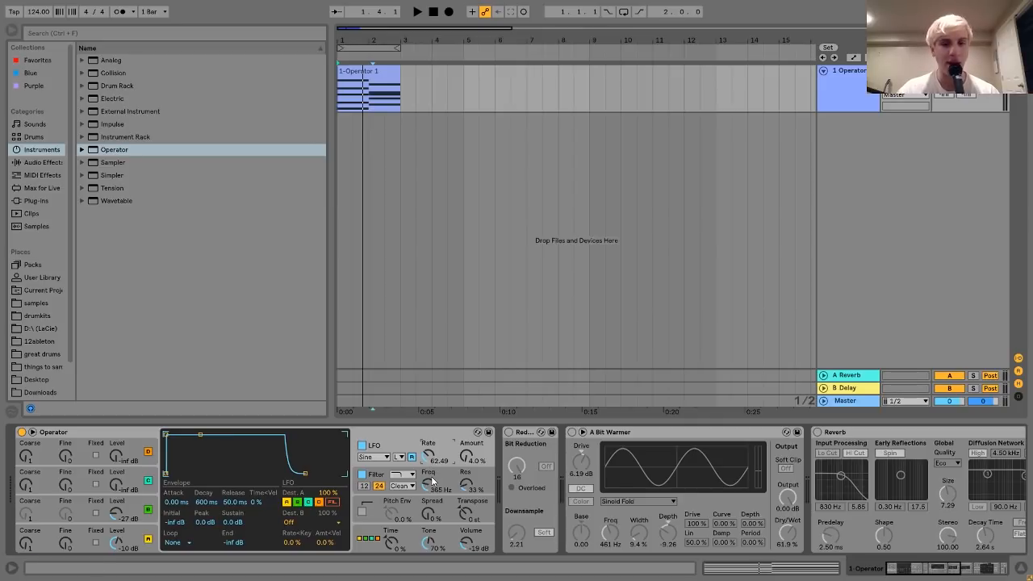
Step: Set Operator's LFO rate to 62.00 and re-enable the Redux device
{"action": "key", "text": "Down"}
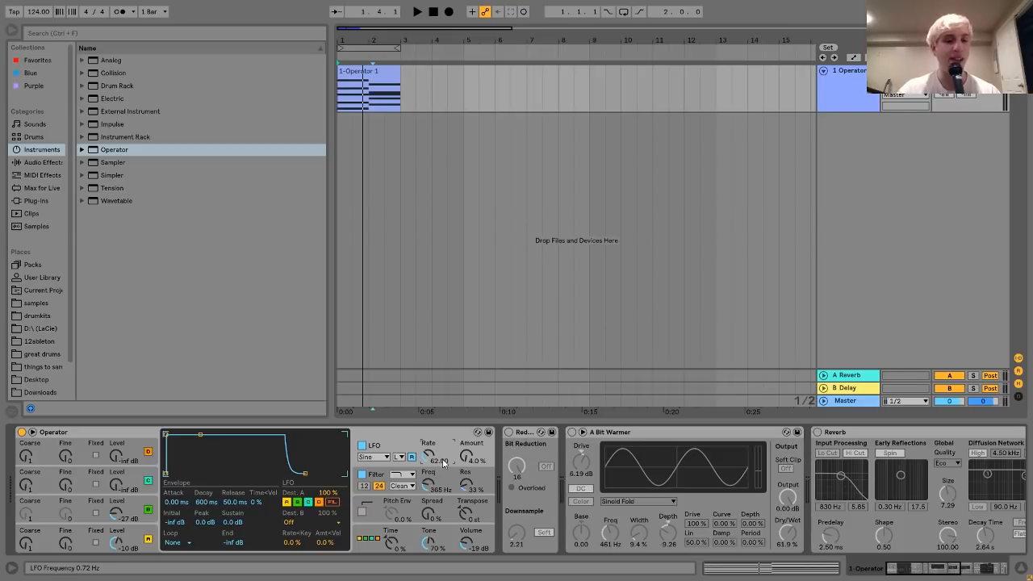
{"action": "scroll", "coordinate": [559, 466], "scroll_direction": "right", "scroll_amount": 2}
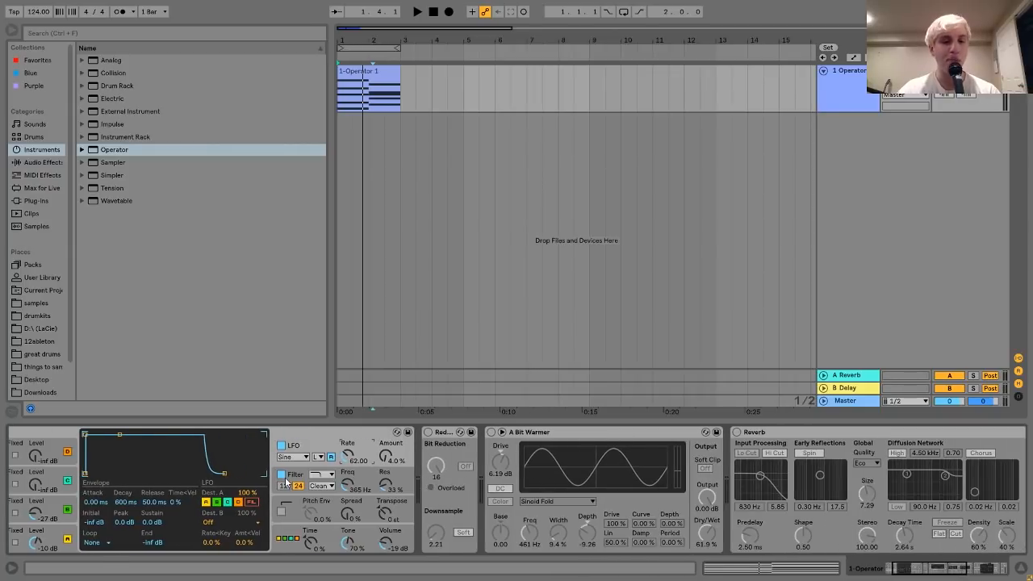
{"action": "left_click", "coordinate": [428, 432]}
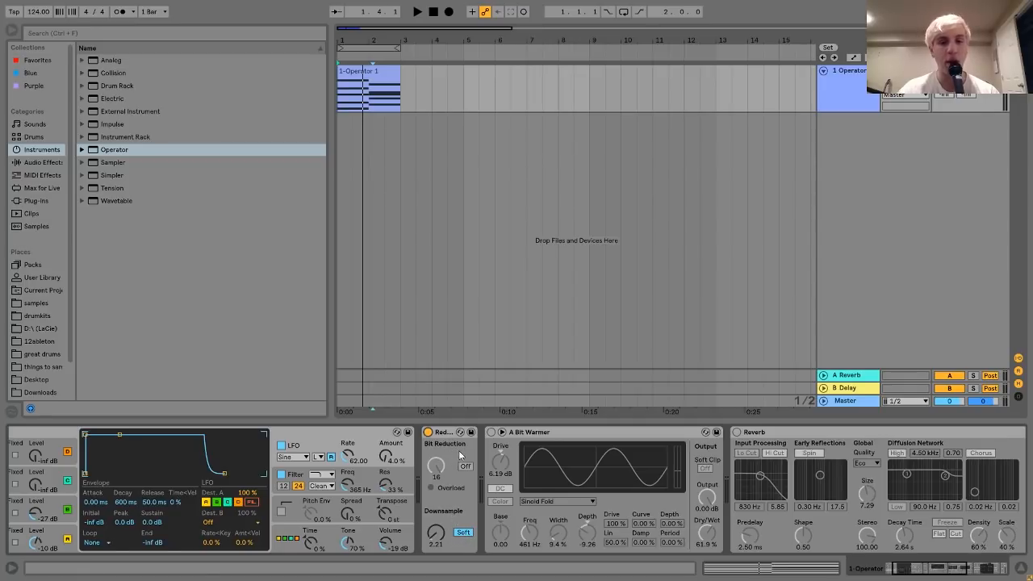
Step: Try Redux's Hard downsample mode at a setting of 1 during playback and restore the Soft mode at 2.21
{"action": "left_click", "coordinate": [461, 533]}
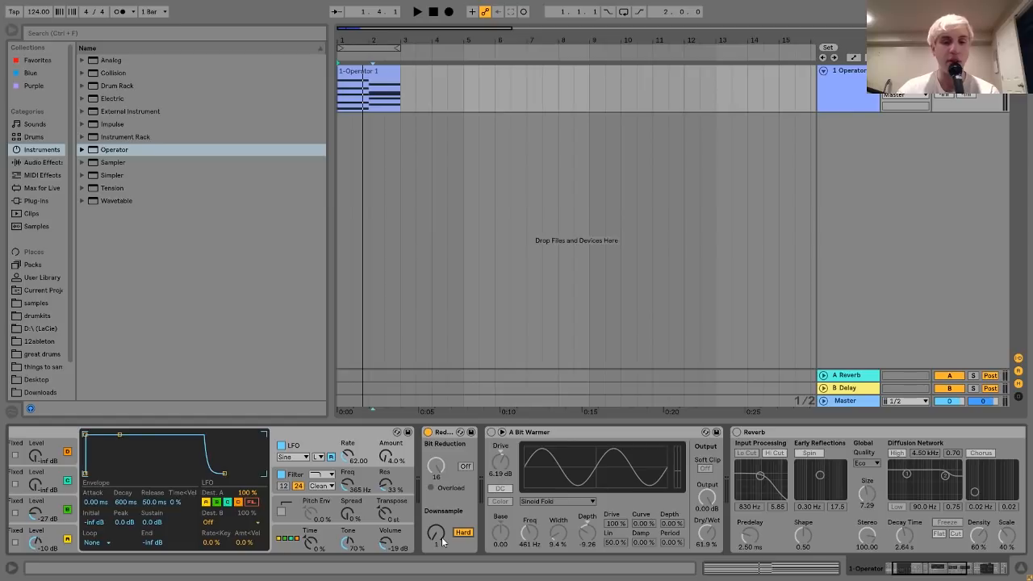
{"action": "key", "text": "space"}
{"action": "mouse_move", "coordinate": [441, 541]}
{"action": "left_mouse_down"}
{"action": "mouse_move", "coordinate": [442, 525]}
{"action": "mouse_move", "coordinate": [441, 541]}
{"action": "left_mouse_up"}
{"action": "key", "text": "space"}
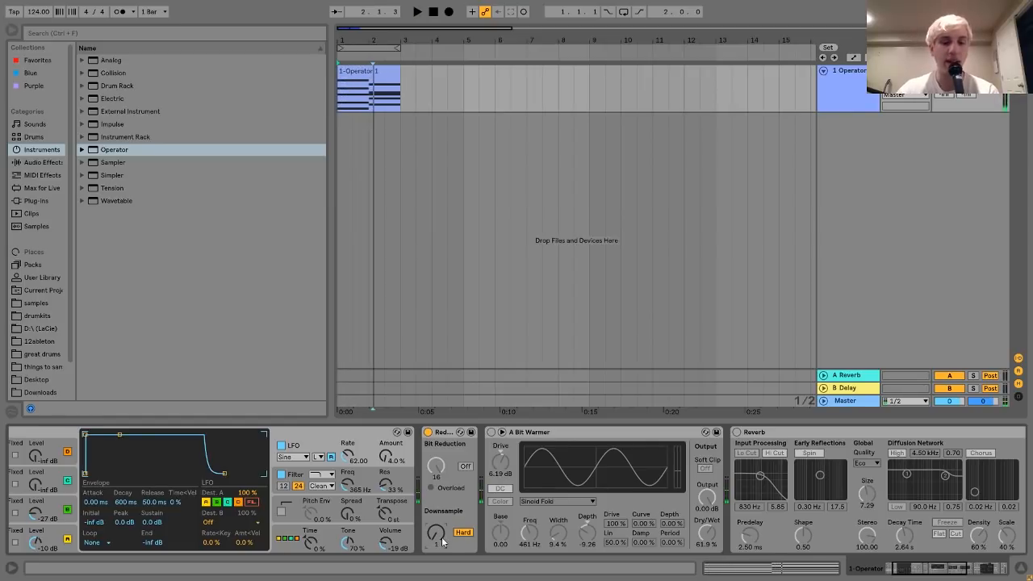
{"action": "left_click", "coordinate": [465, 535]}
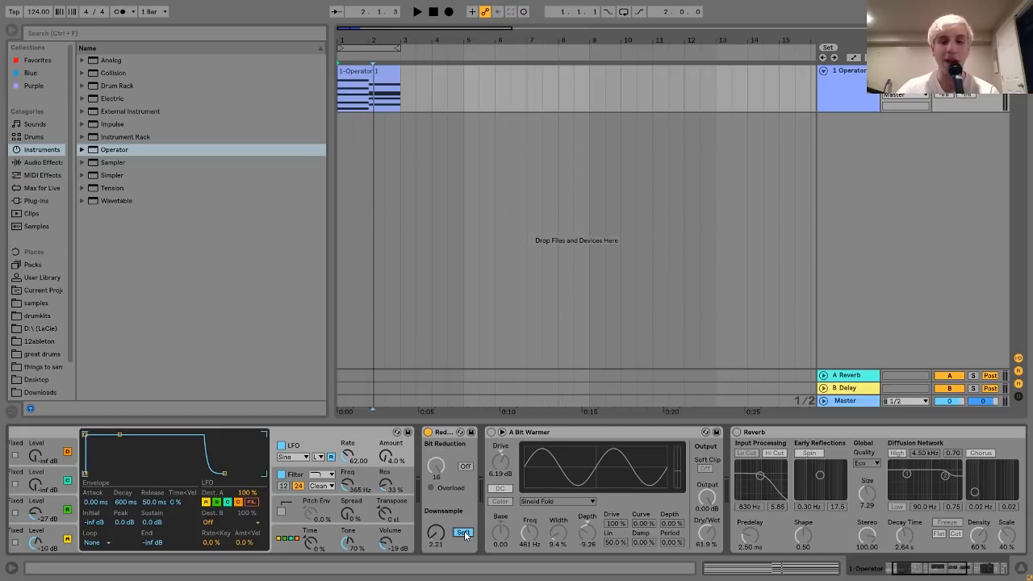
Step: Audition the chord with Redux in Soft mode and set its Downsample amount to 2.81 during playback
{"action": "key", "text": "space"}
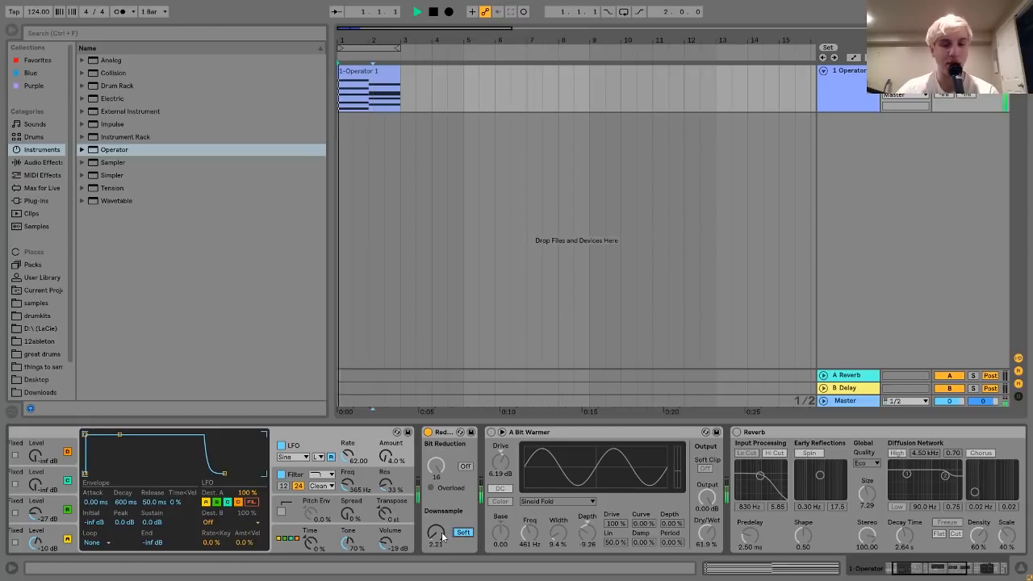
{"action": "mouse_move", "coordinate": [442, 538]}
{"action": "left_mouse_down"}
{"action": "mouse_move", "coordinate": [441, 517]}
{"action": "mouse_move", "coordinate": [441, 537]}
{"action": "left_mouse_up"}
{"action": "key", "text": "space"}
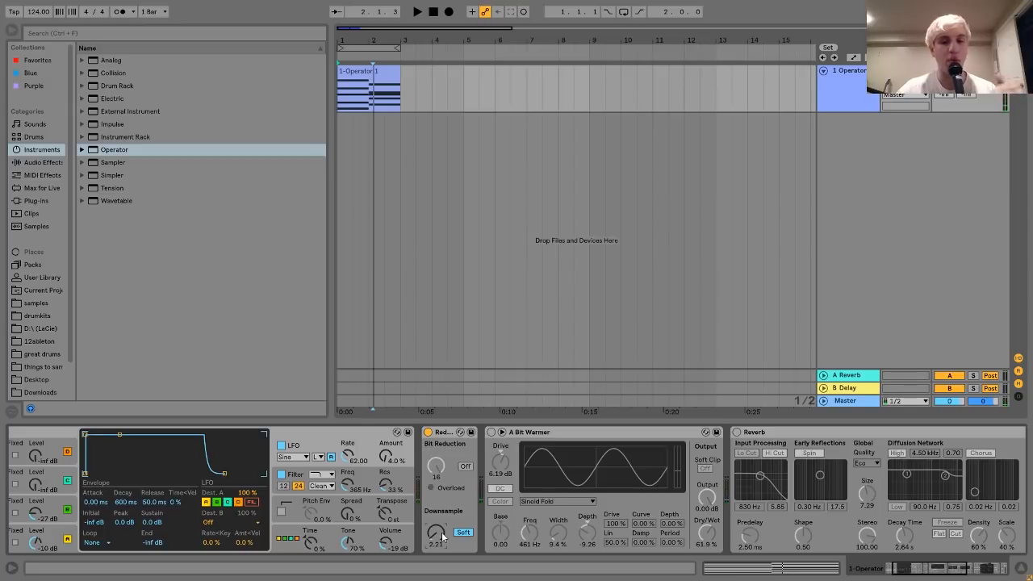
{"action": "key", "text": "ctrl+z"}
{"action": "key", "text": "ctrl+z"}
{"action": "key", "text": "ctrl+y"}
{"action": "key", "text": "ctrl+y"}
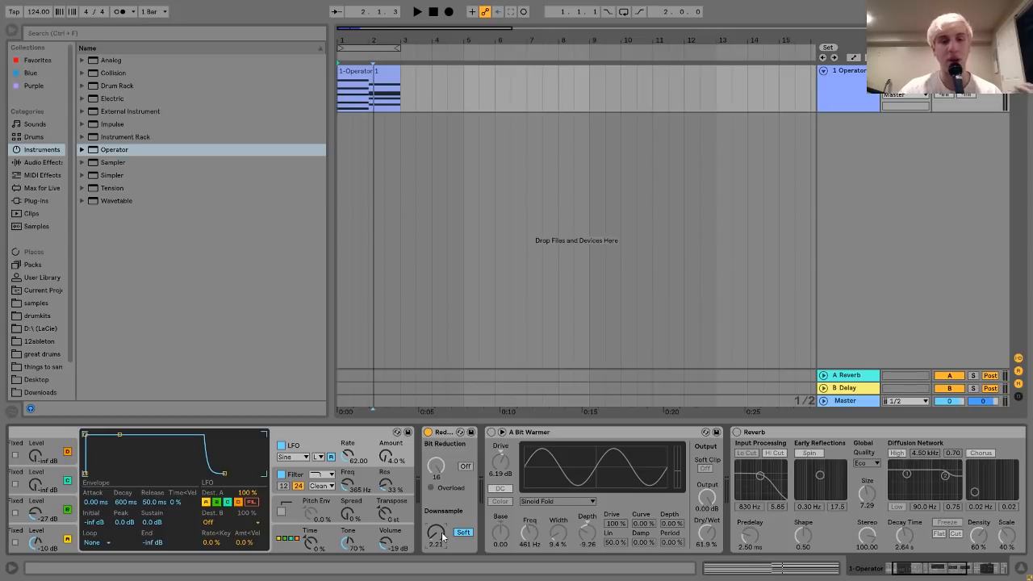
{"action": "key", "text": "space"}
{"action": "scroll", "coordinate": [442, 537], "scroll_direction": "up", "scroll_amount": 3}
{"action": "scroll", "coordinate": [442, 537], "scroll_direction": "down", "scroll_amount": 2}
{"action": "key", "text": "space"}
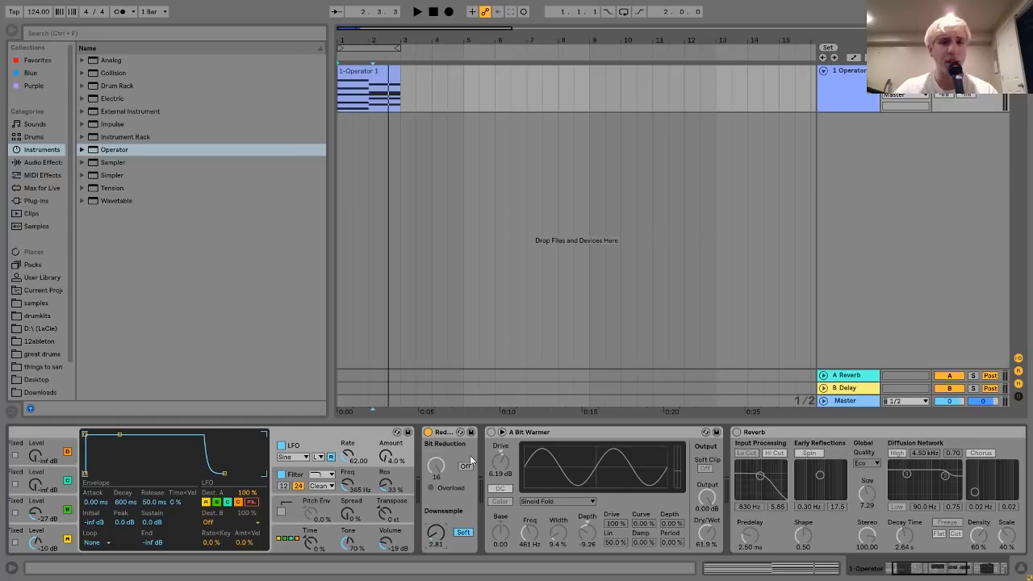
Step: Re-enable the A Bit Warmer device and locate its preset among the Saturator presets in the audio effects library
{"action": "scroll", "coordinate": [575, 474], "scroll_direction": "right", "scroll_amount": 4}
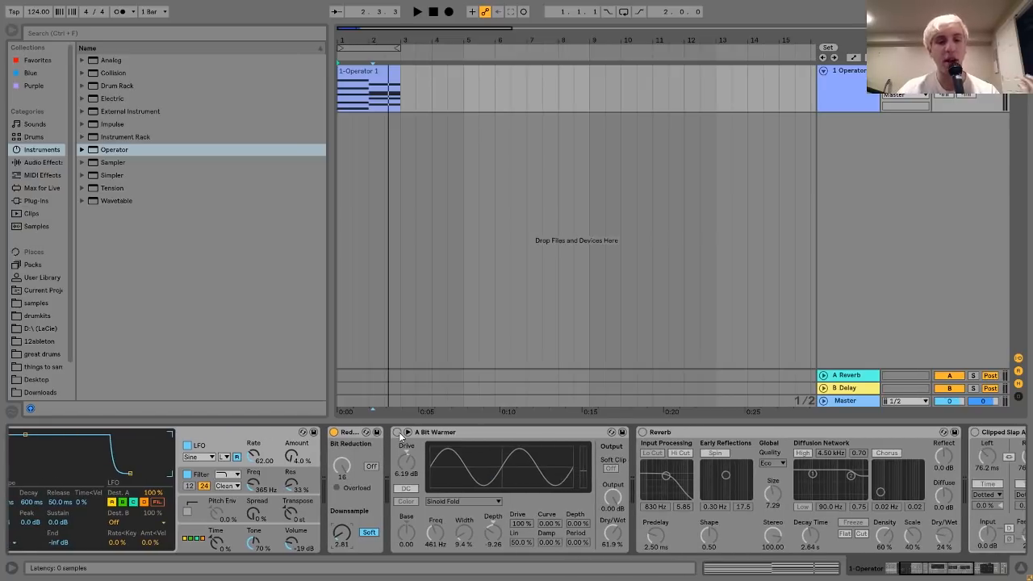
{"action": "left_click", "coordinate": [397, 432]}
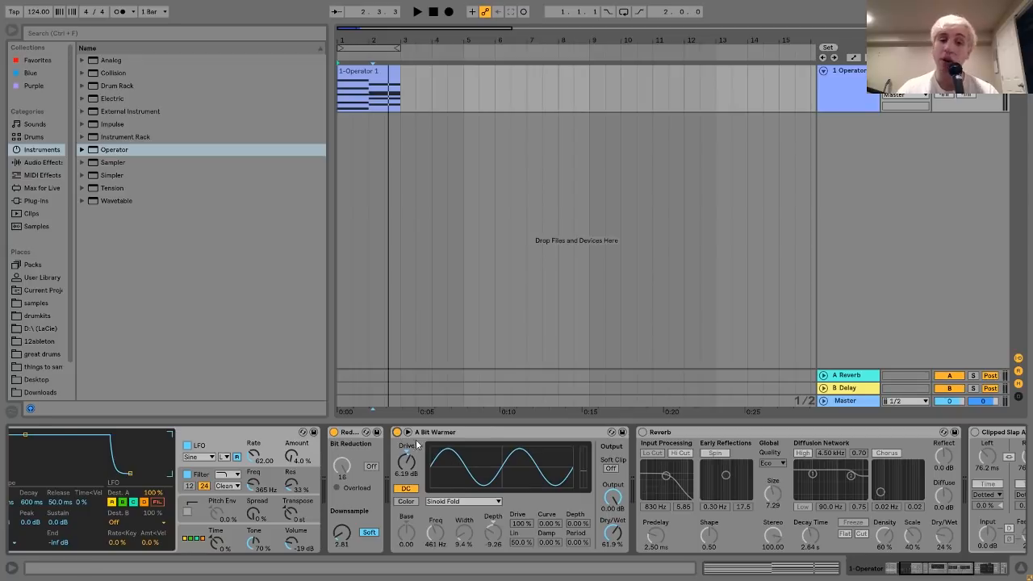
{"action": "left_click", "coordinate": [42, 161]}
{"action": "left_click", "coordinate": [98, 239]}
{"action": "scroll", "coordinate": [98, 242], "scroll_direction": "down", "scroll_amount": 2}
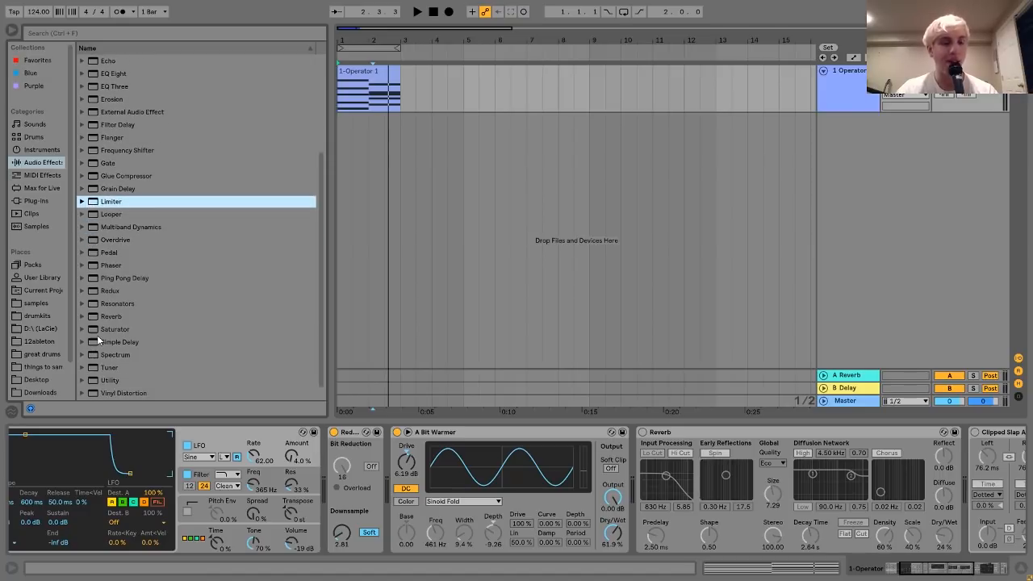
{"action": "scroll", "coordinate": [97, 339], "scroll_direction": "down", "scroll_amount": 1}
{"action": "left_click", "coordinate": [83, 317]}
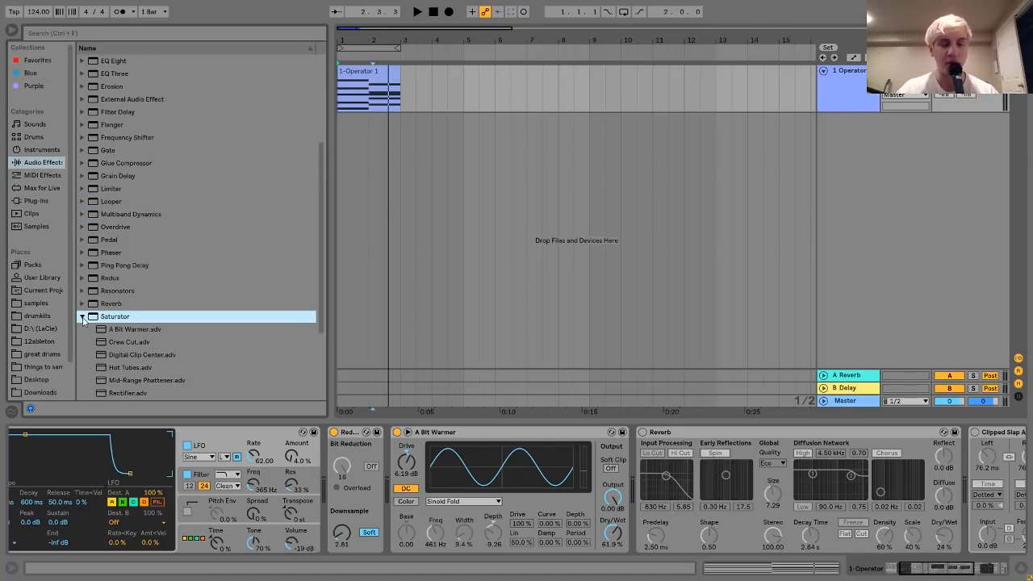
{"action": "scroll", "coordinate": [108, 263], "scroll_direction": "down", "scroll_amount": 3}
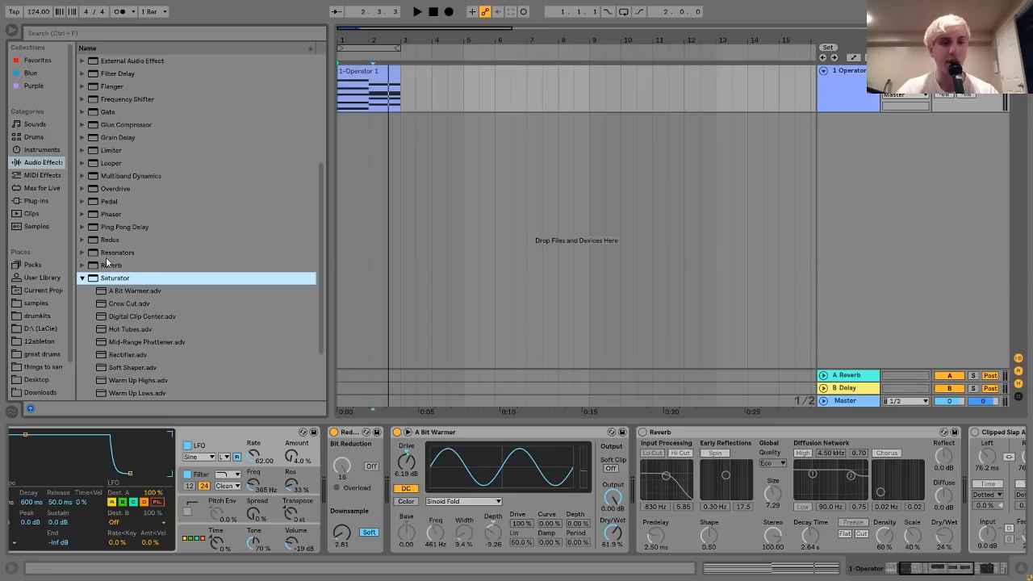
{"action": "left_click", "coordinate": [131, 292]}
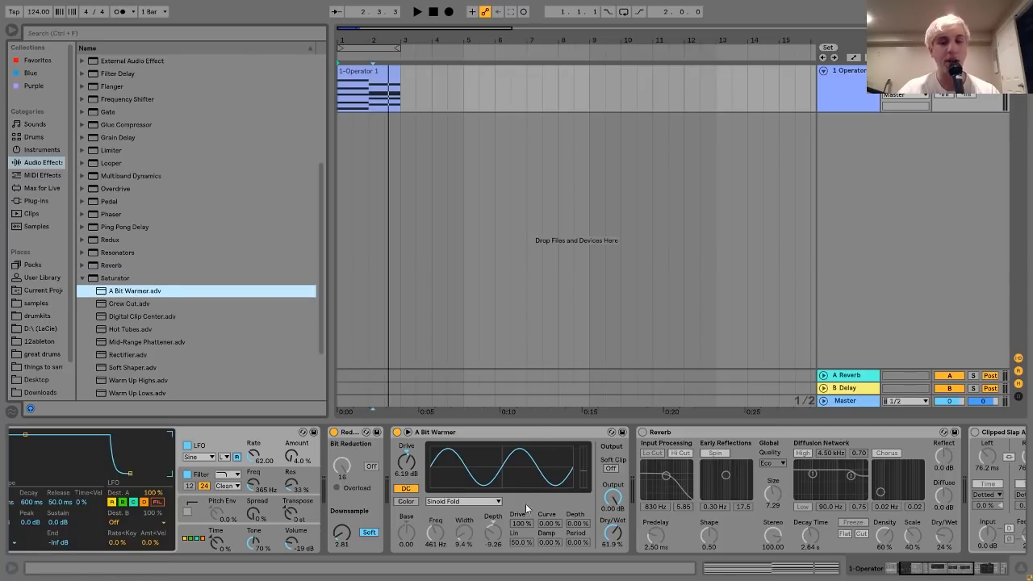
Step: Lower the Operator track's volume to -8.9 dB and audition the chord through the A Bit Warmer saturation
{"action": "key", "text": "space"}
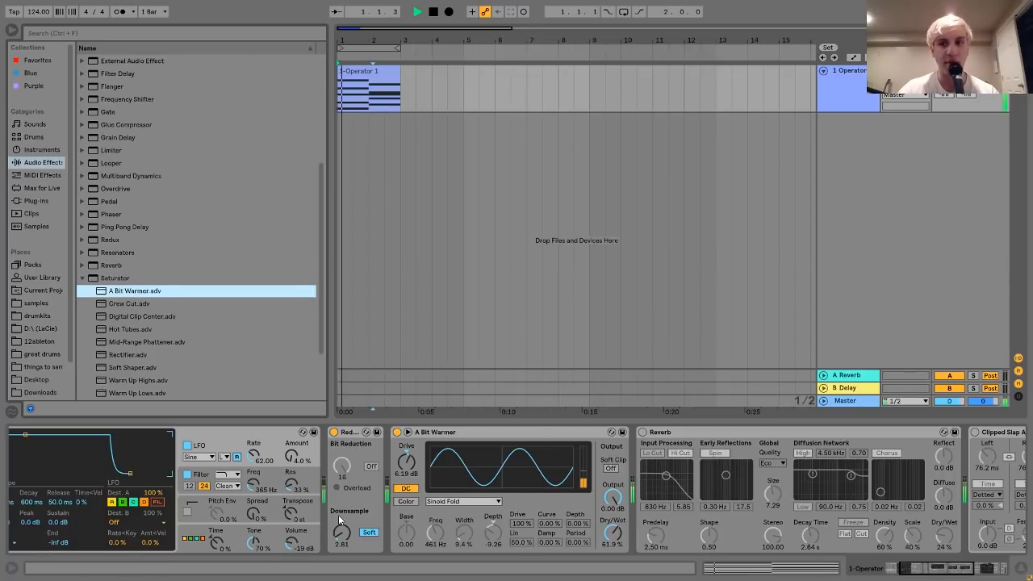
{"action": "key", "text": "space"}
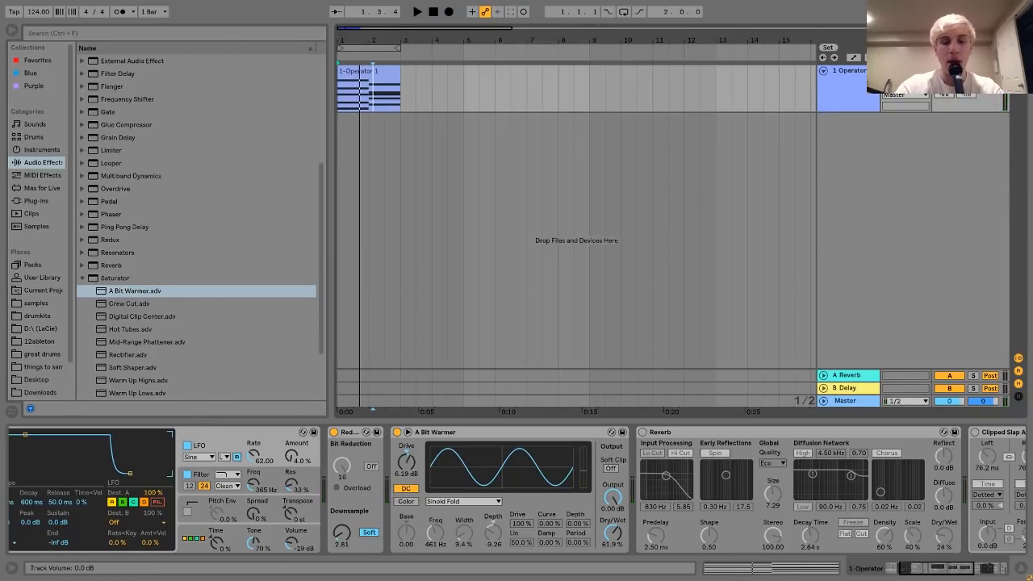
{"action": "left_click_drag", "start_coordinate": [949, 82], "coordinate": [949, 100]}
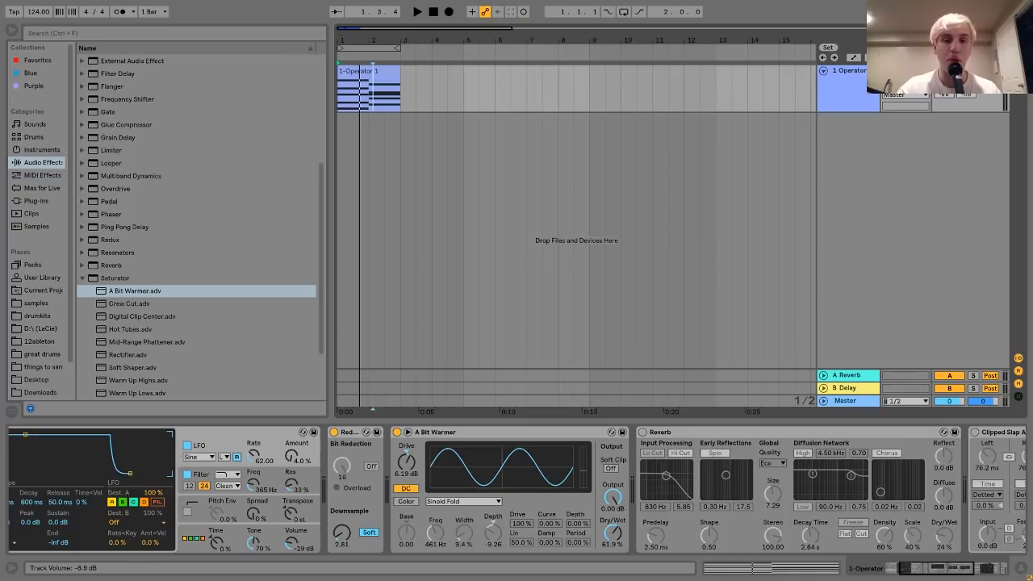
{"action": "key", "text": "space"}
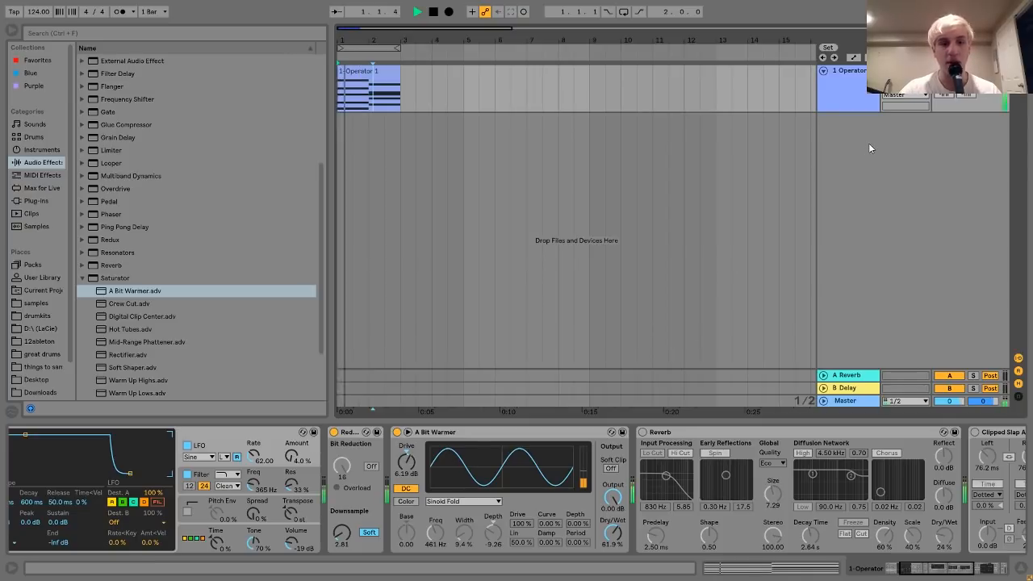
{"action": "key", "text": "space"}
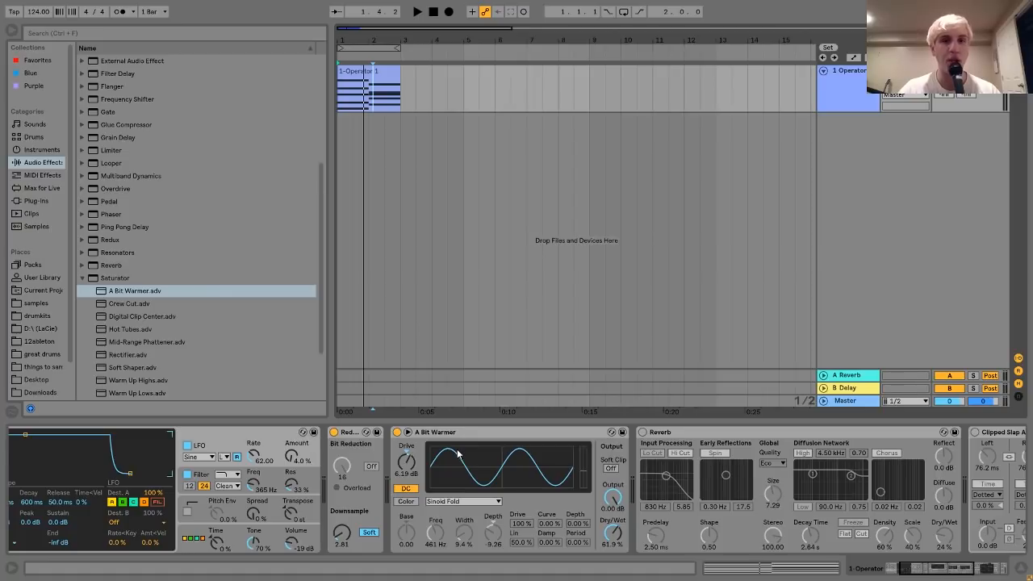
{"action": "key", "text": "space"}
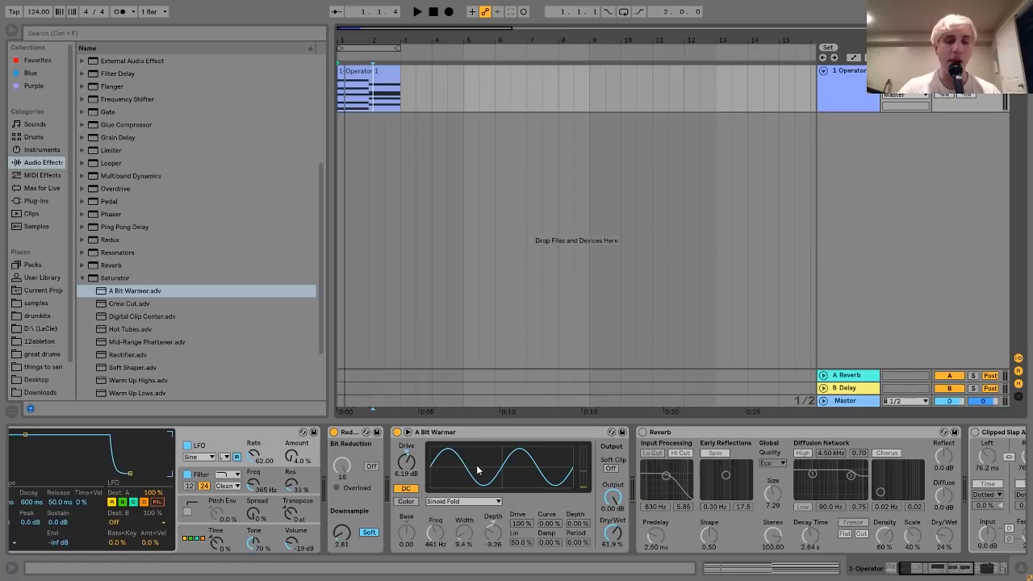
Step: Re-enable the Reverb device during playback and audition the chord with it
{"action": "scroll", "coordinate": [476, 466], "scroll_direction": "right", "scroll_amount": 2}
{"action": "scroll", "coordinate": [476, 465], "scroll_direction": "right", "scroll_amount": 3}
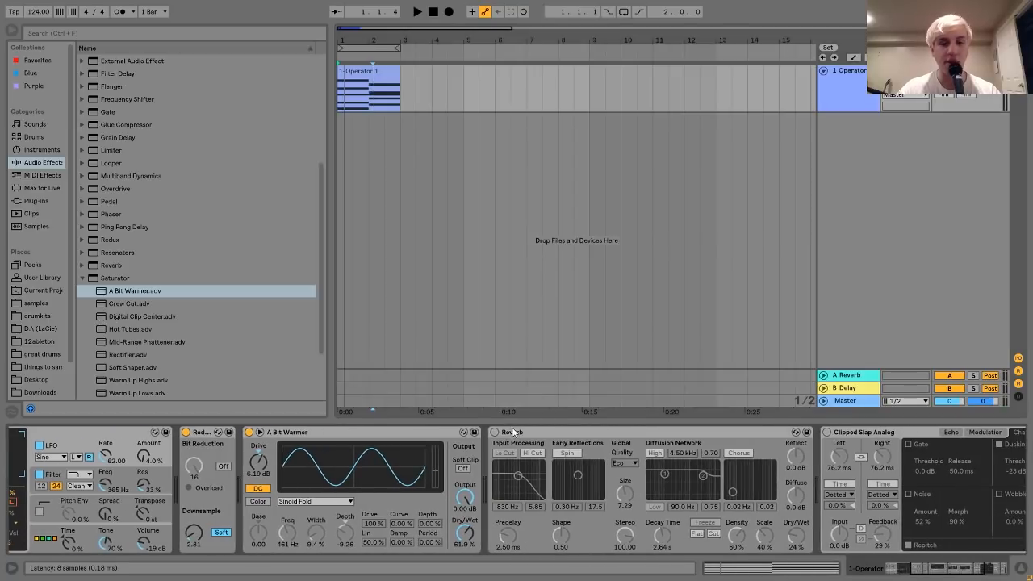
{"action": "key", "text": "space"}
{"action": "left_click", "coordinate": [495, 433]}
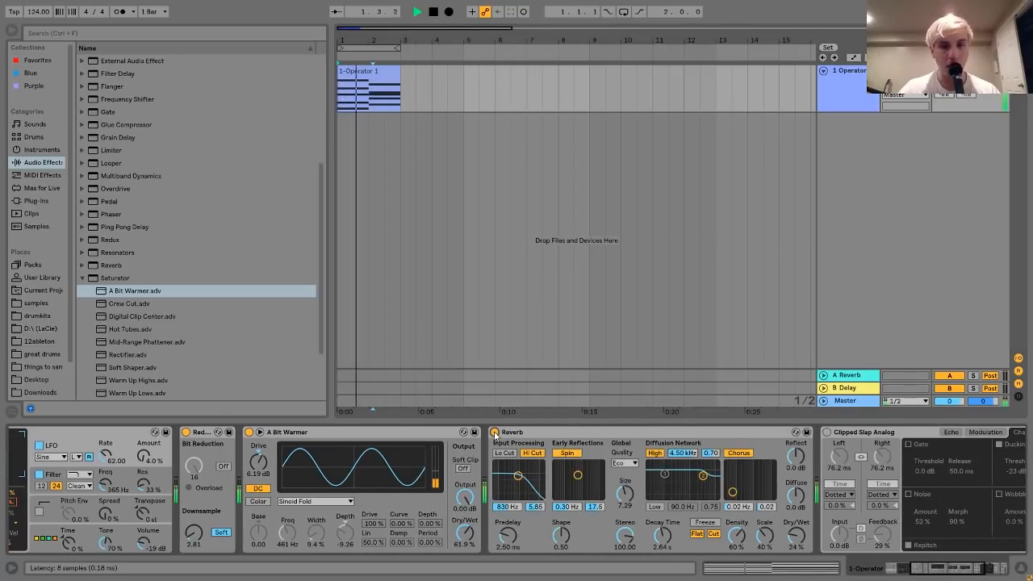
{"action": "key", "text": "space"}
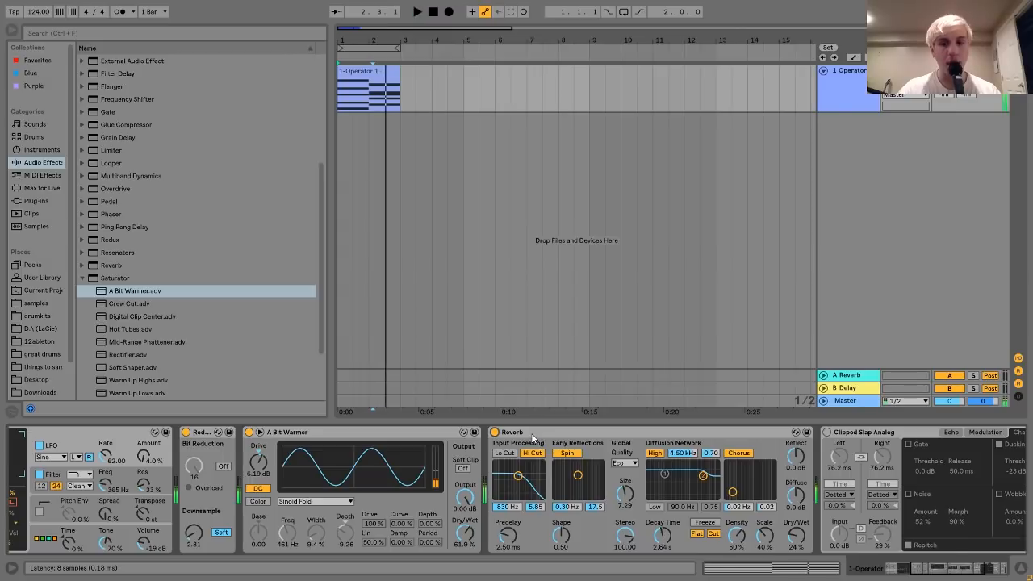
{"action": "scroll", "coordinate": [612, 482], "scroll_direction": "right", "scroll_amount": 2}
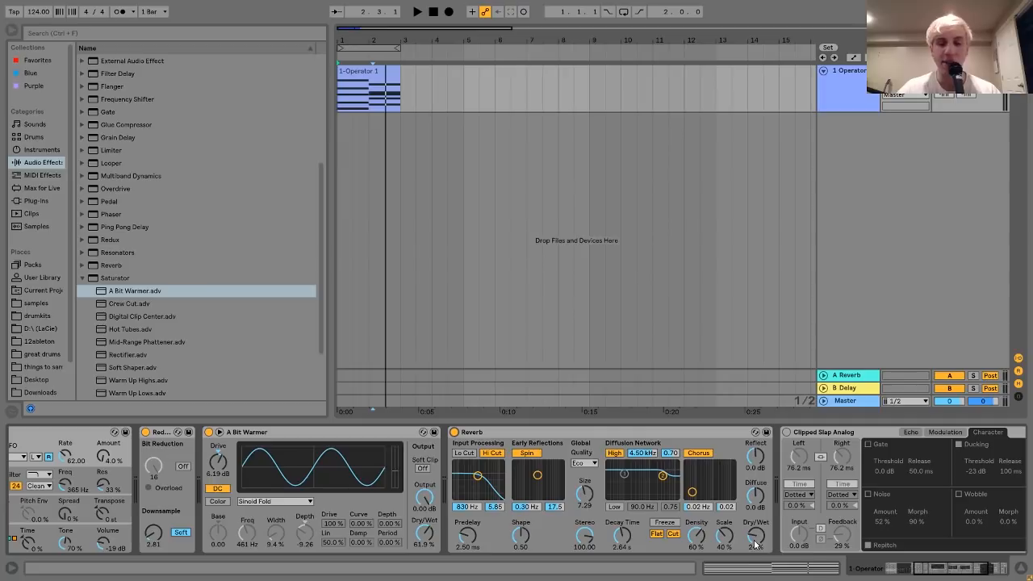
{"action": "key", "text": "space"}
Step: Re-enable the Clipped Slap Analog device and show the Echo presets in the audio effects library
{"action": "scroll", "coordinate": [632, 546], "scroll_direction": "right", "scroll_amount": 4}
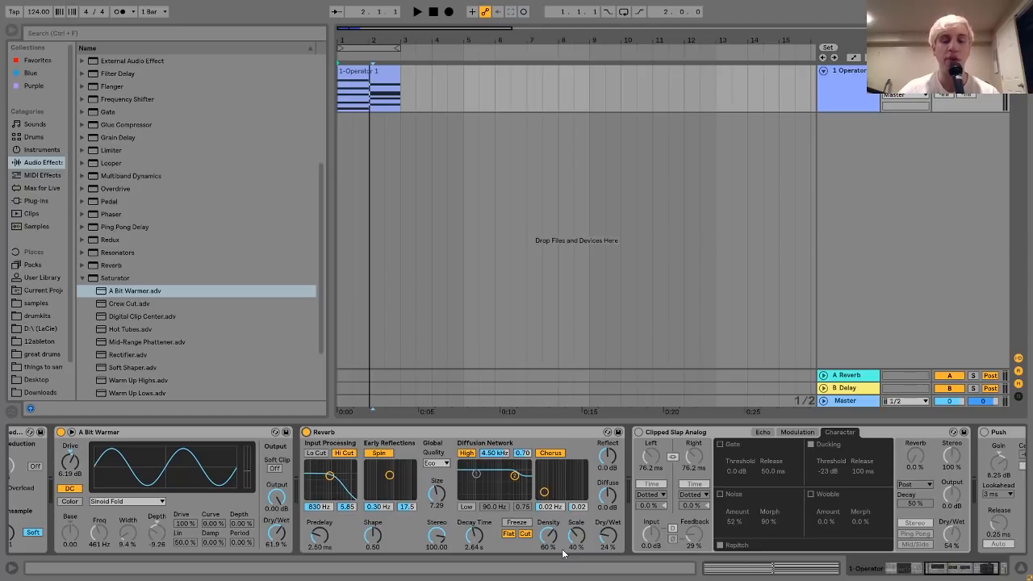
{"action": "scroll", "coordinate": [563, 553], "scroll_direction": "down", "scroll_amount": 1}
{"action": "scroll", "coordinate": [564, 553], "scroll_direction": "down", "scroll_amount": 3}
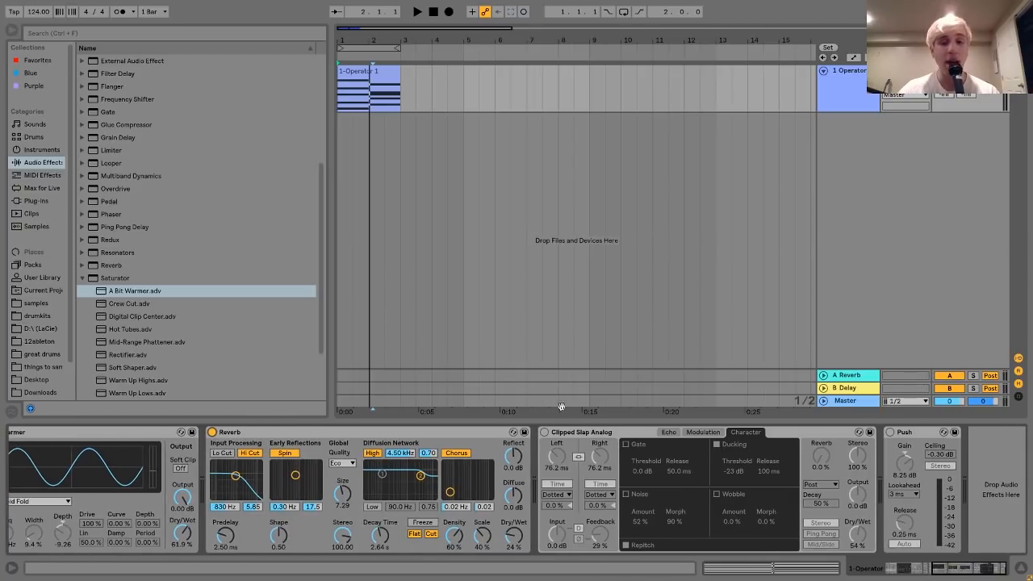
{"action": "left_click", "coordinate": [546, 433]}
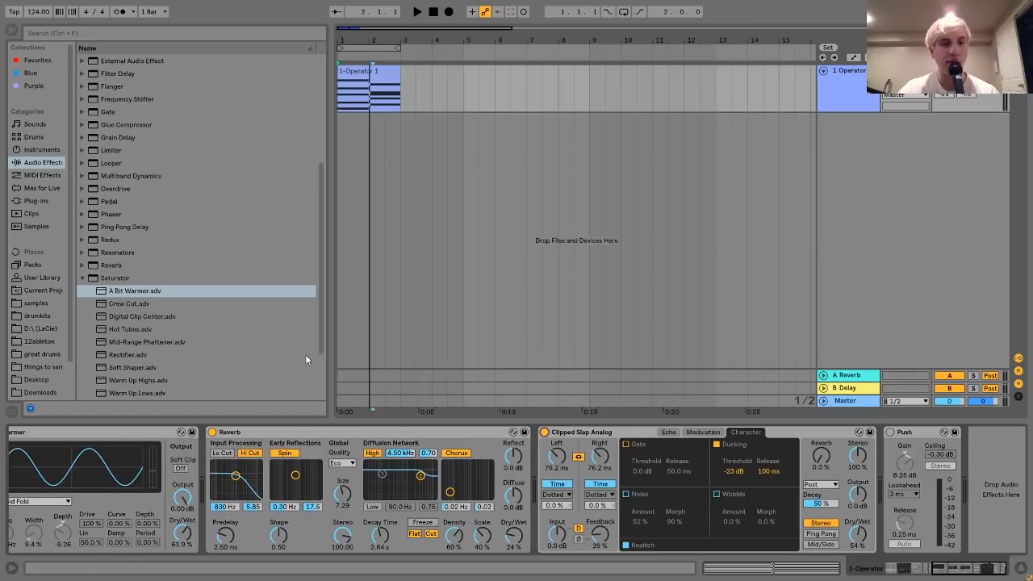
{"action": "scroll", "coordinate": [306, 355], "scroll_direction": "up", "scroll_amount": 3}
{"action": "scroll", "coordinate": [305, 348], "scroll_direction": "up", "scroll_amount": 3}
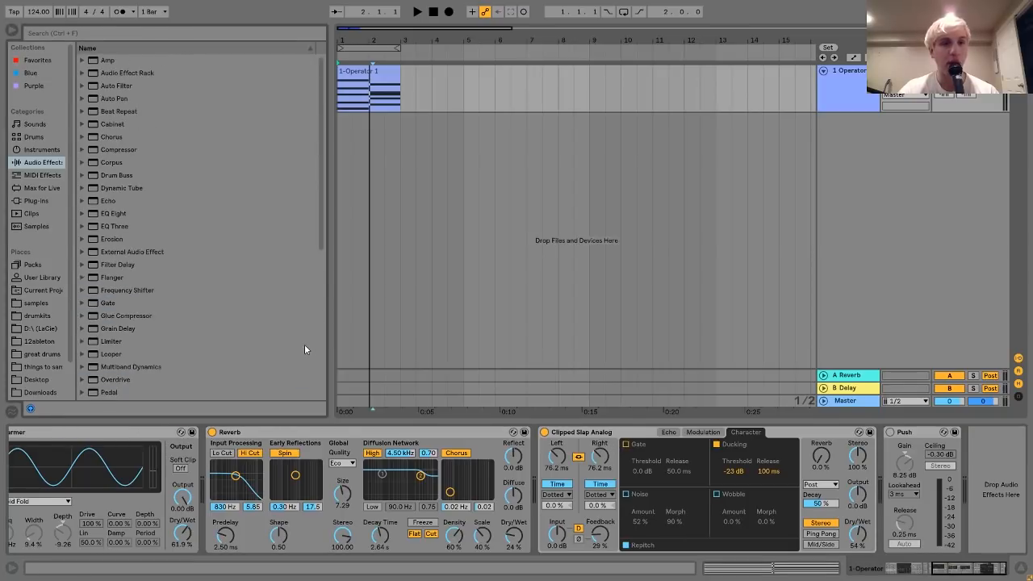
{"action": "left_click", "coordinate": [85, 202]}
Step: Play back the chord with the Clipped Slap Analog echo switched on
{"action": "key", "text": "space"}
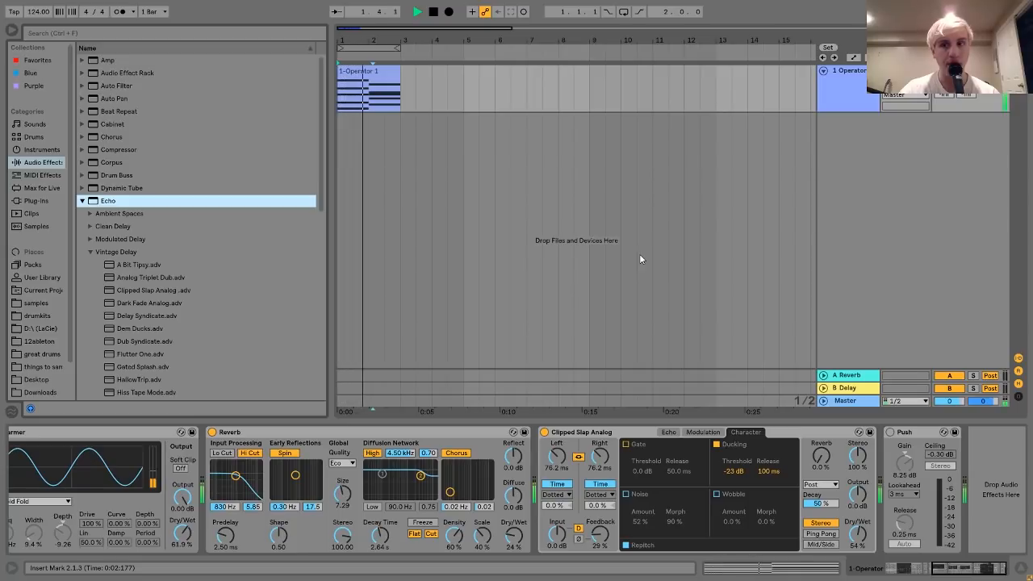
{"action": "left_click", "coordinate": [943, 84]}
{"action": "key", "text": "space"}
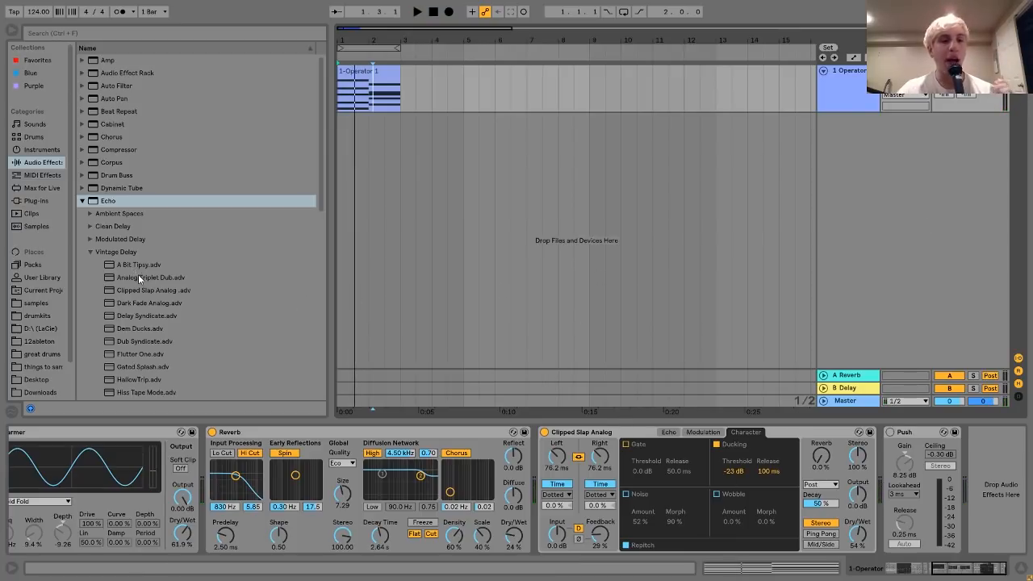
Step: Load the Clipped Slap Analog preset from Echo's Vintage Delay presets into the existing echo device
{"action": "scroll", "coordinate": [138, 278], "scroll_direction": "down", "scroll_amount": 1}
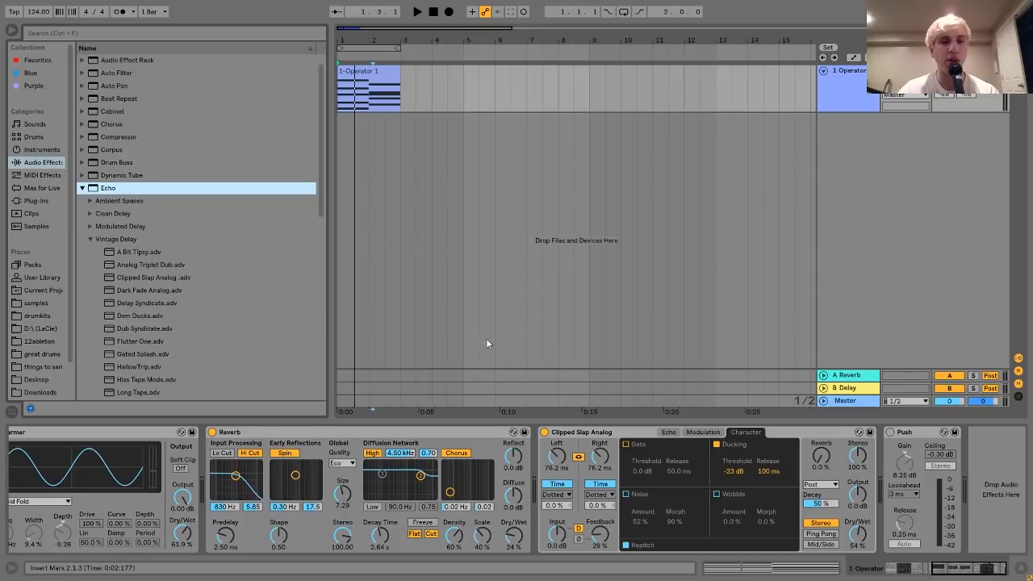
{"action": "left_click", "coordinate": [90, 240]}
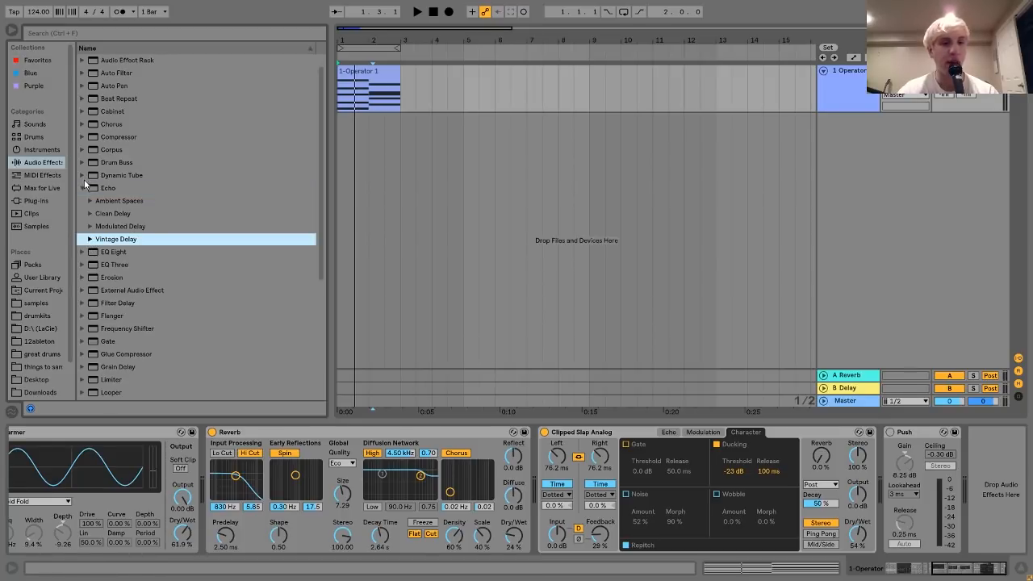
{"action": "left_click", "coordinate": [91, 241]}
{"action": "double_click", "coordinate": [153, 277]}
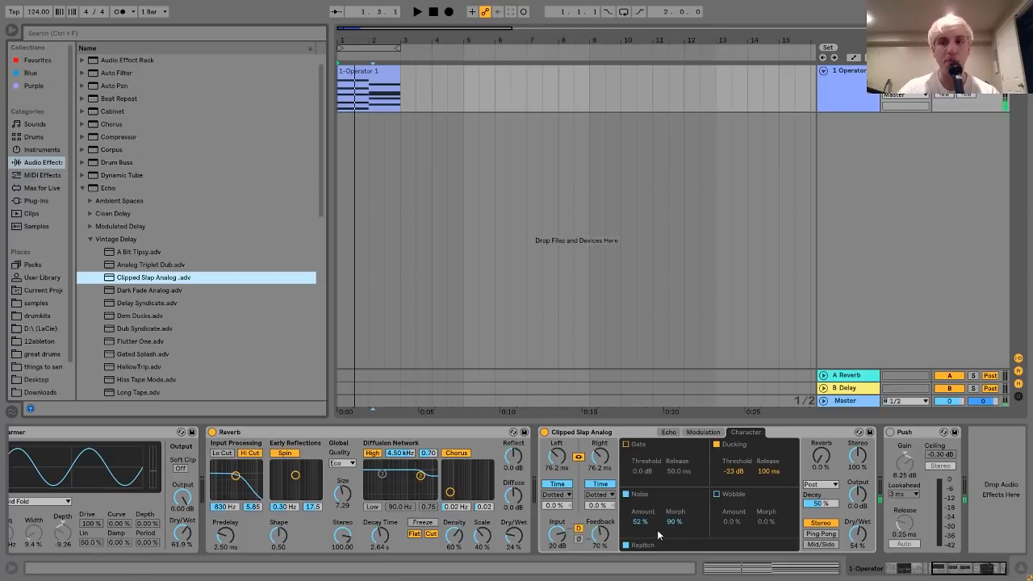
Step: Switch off Noise in the echo's character settings, and turn Repitch off and on again
{"action": "left_click_drag", "start_coordinate": [635, 521], "coordinate": [635, 501]}
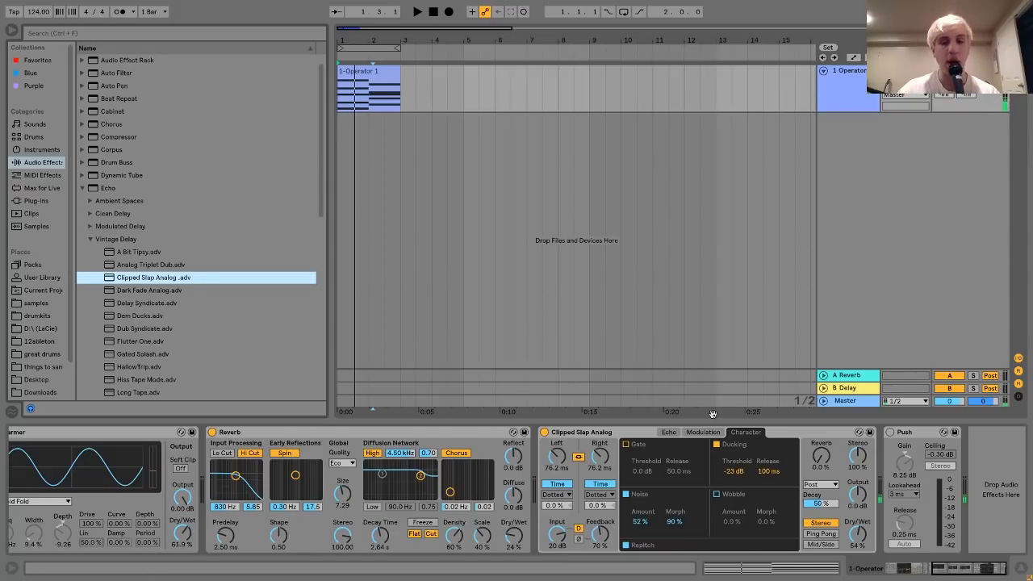
{"action": "left_click", "coordinate": [627, 496]}
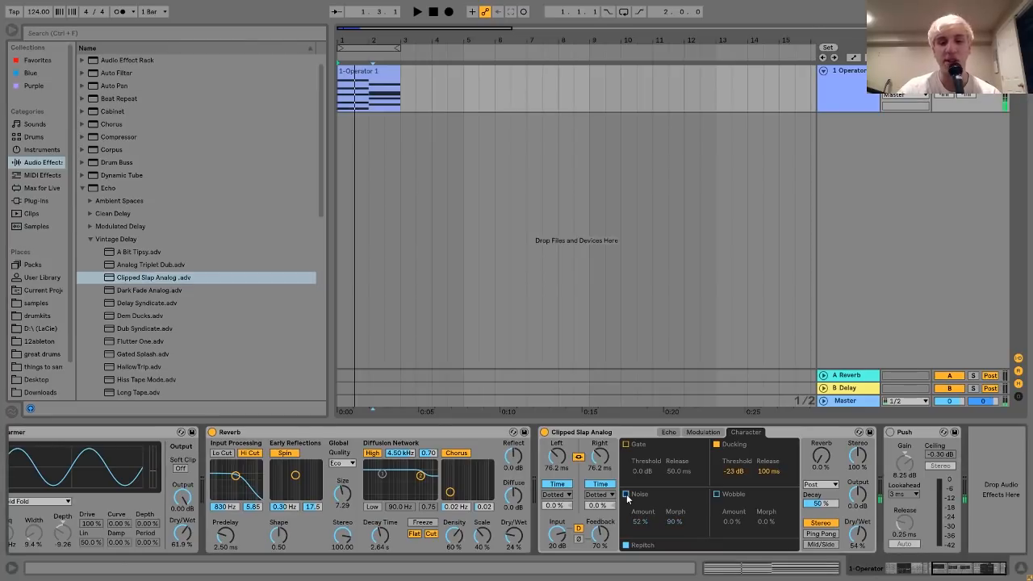
{"action": "left_click", "coordinate": [626, 545]}
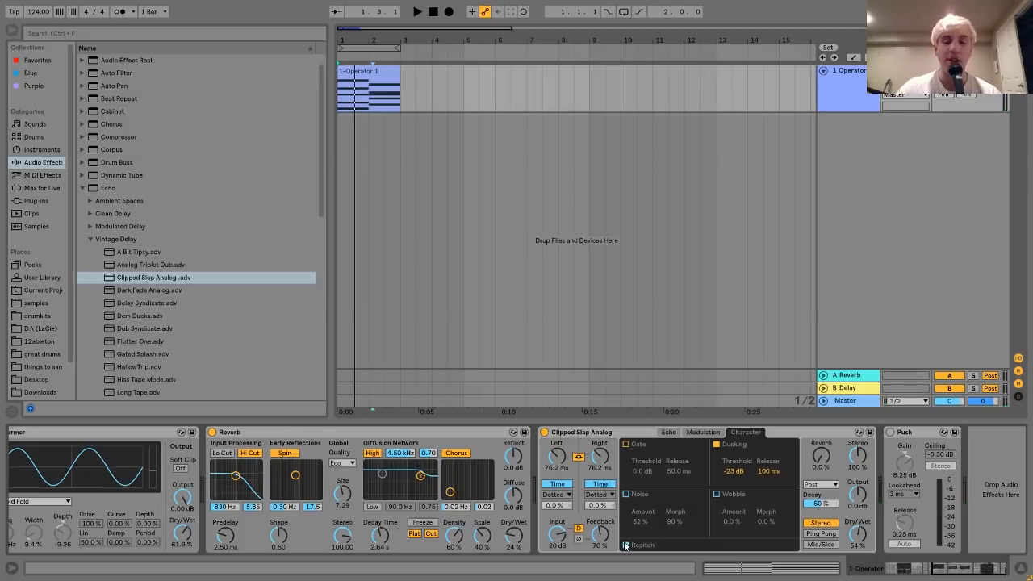
{"action": "left_click", "coordinate": [626, 546]}
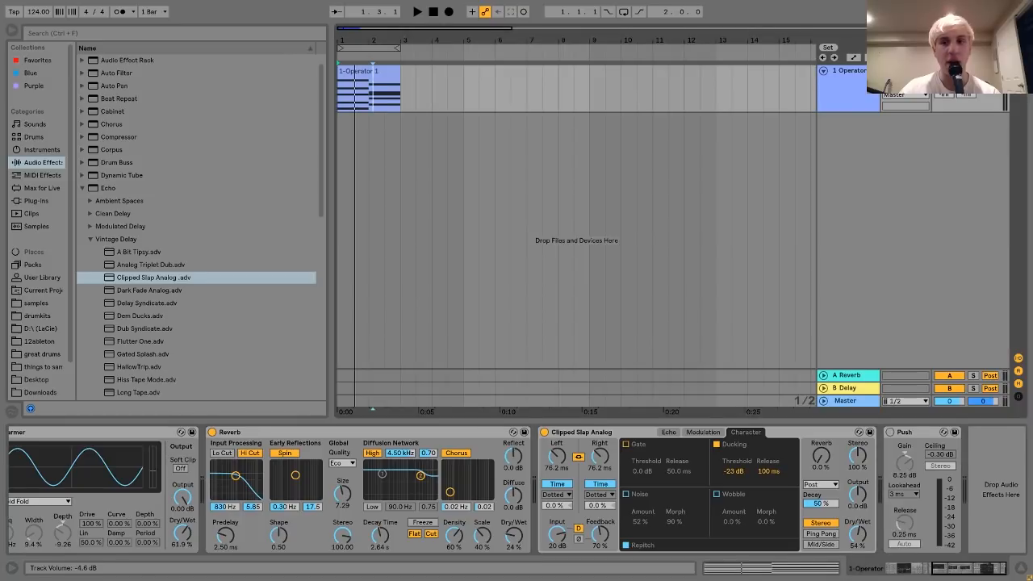
Step: Audition the chord with the echo's Input at 20 dB and undo the last Input change to bring it to 0.0 dB
{"action": "key", "text": "space"}
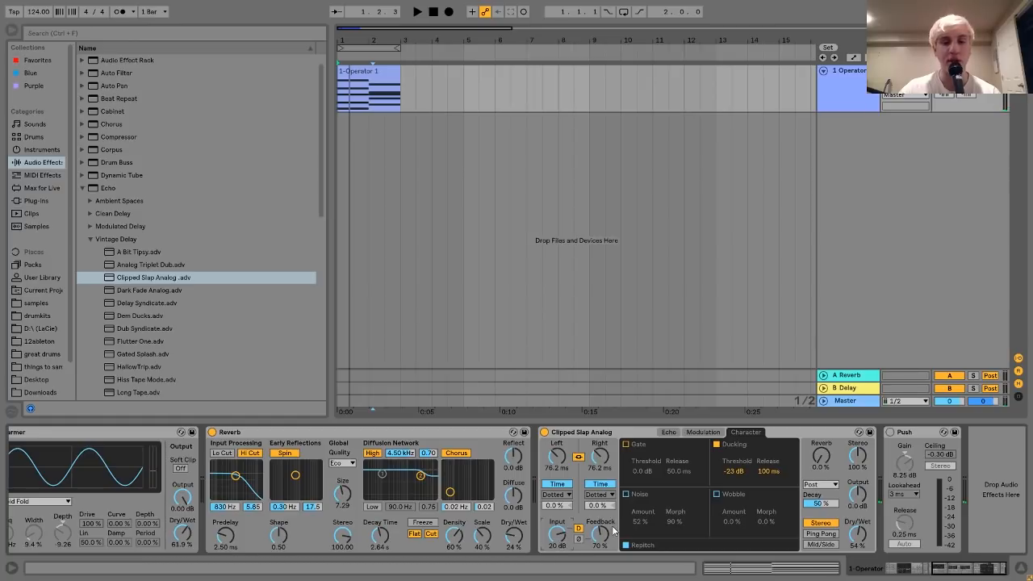
{"action": "key", "text": "ctrl+z"}
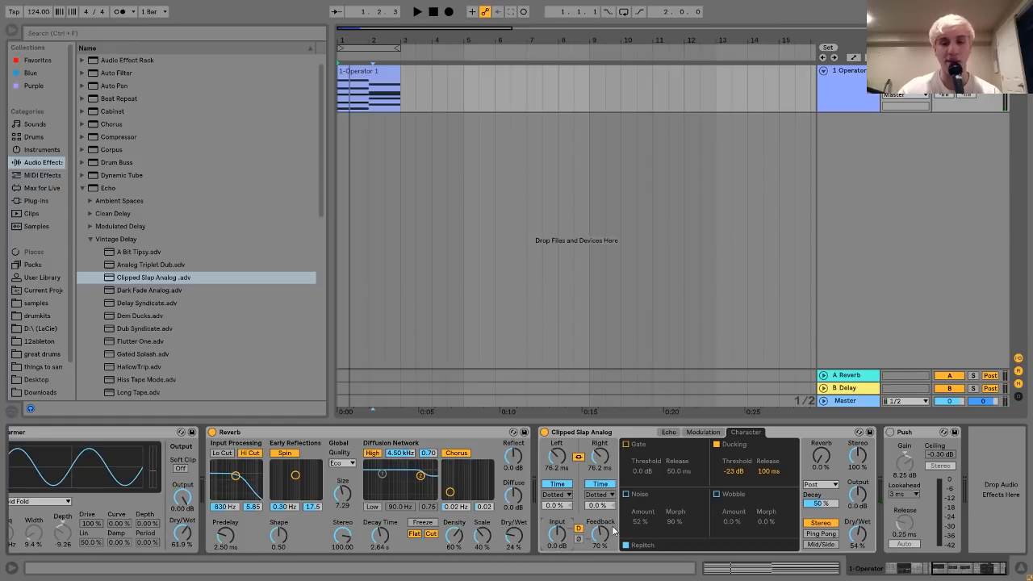
Step: Audition the chord while adjusting the echo's linked left and right delay times to 51.3 ms, and set its Dry/Wet to 40%
{"action": "key", "text": "space"}
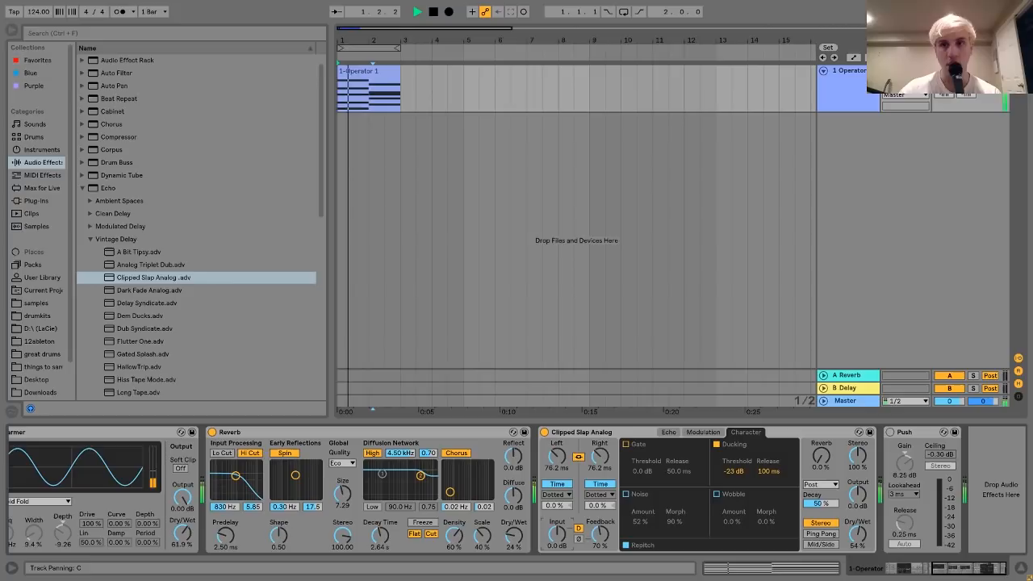
{"action": "key", "text": "space"}
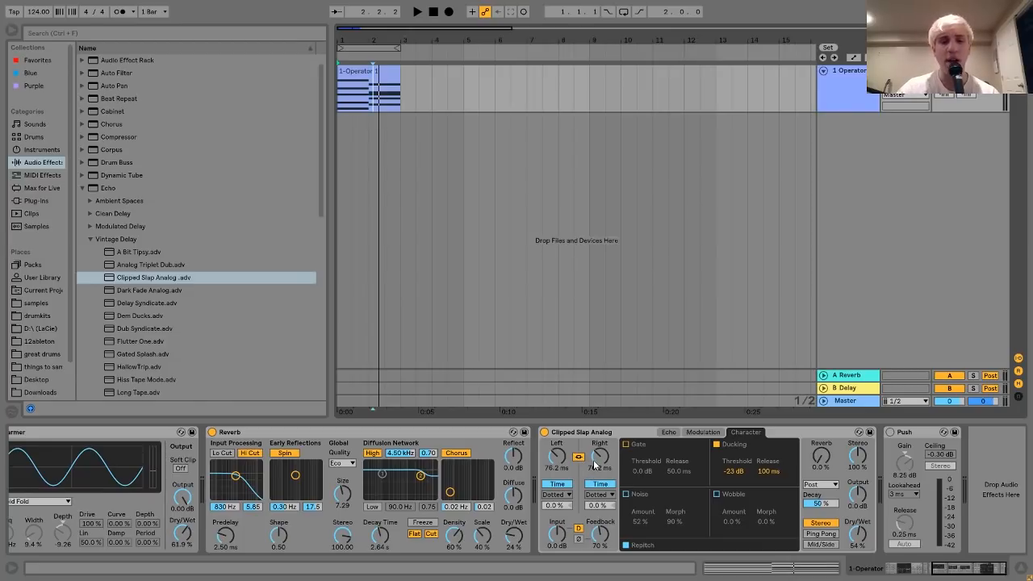
{"action": "left_click_drag", "start_coordinate": [600, 462], "coordinate": [600, 454]}
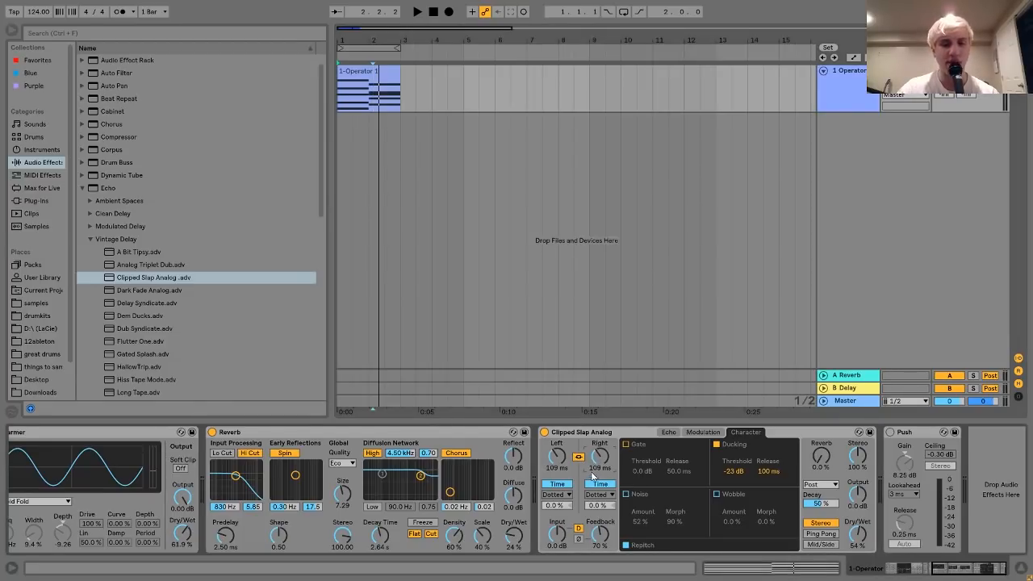
{"action": "key", "text": "space"}
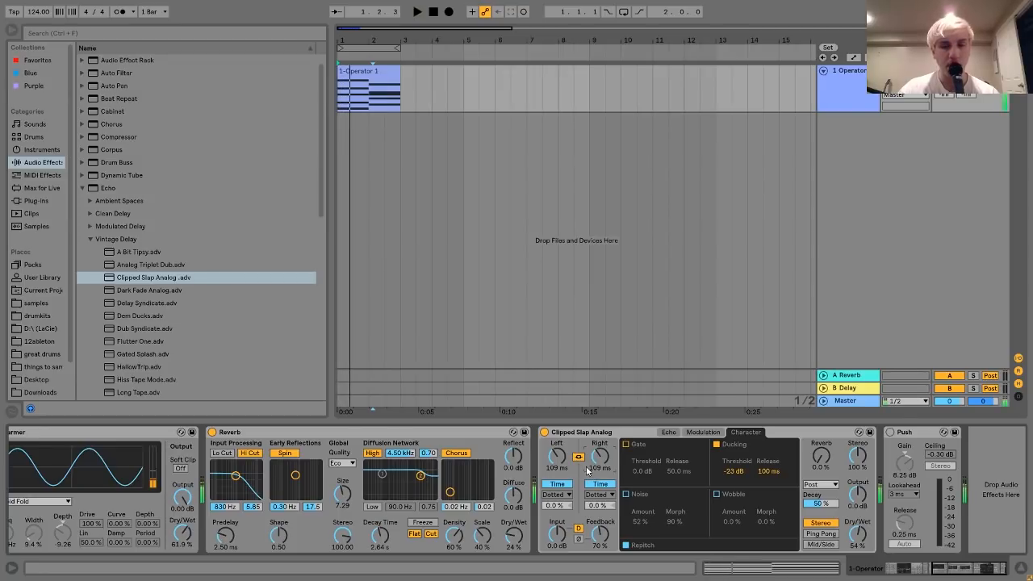
{"action": "left_click_drag", "start_coordinate": [607, 466], "coordinate": [607, 492]}
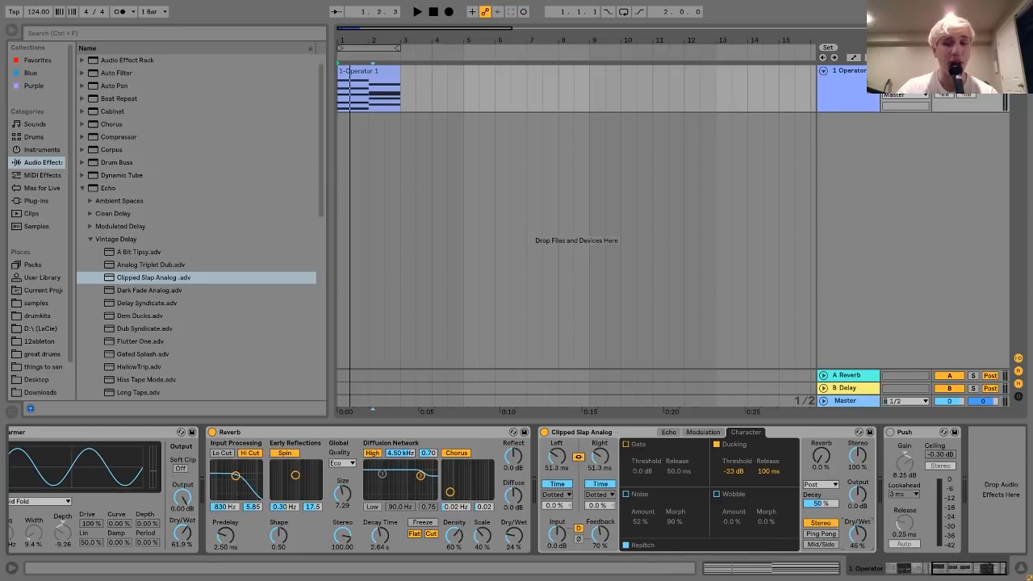
{"action": "left_click_drag", "start_coordinate": [855, 531], "coordinate": [849, 532]}
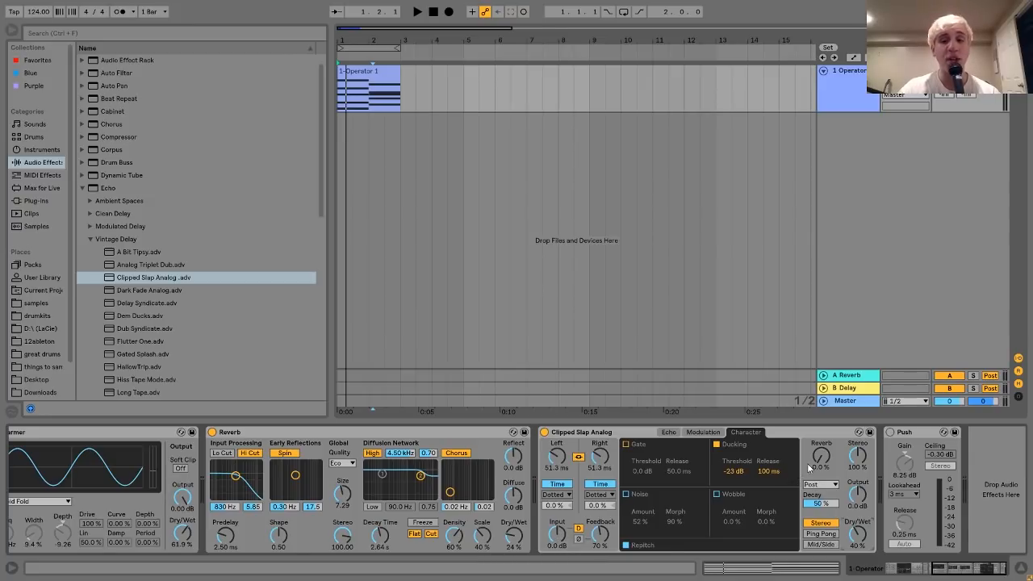
Step: Switch on the Push limiter at the end of the chain and look over the devices from Operator onward
{"action": "left_click", "coordinate": [891, 432]}
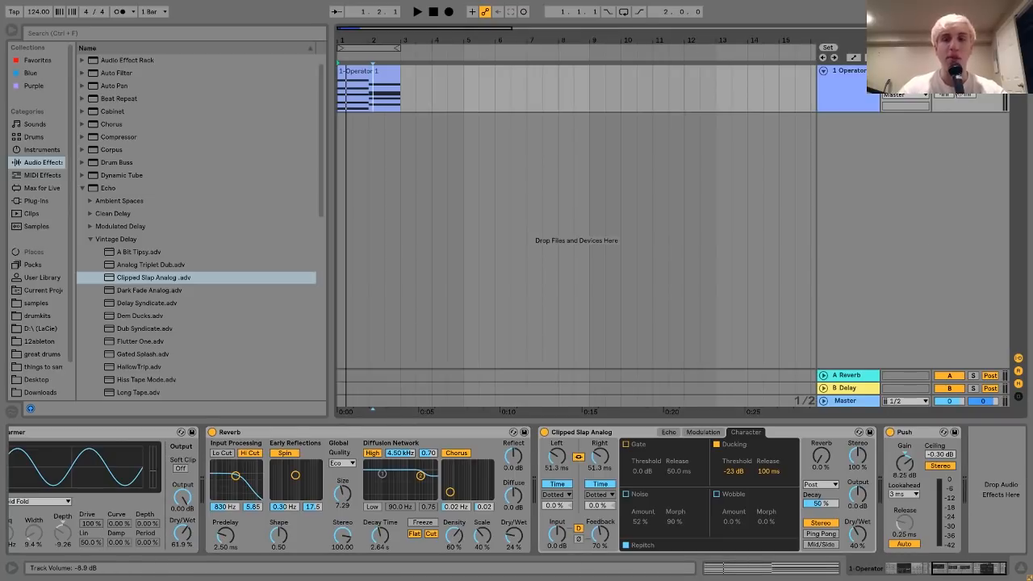
{"action": "scroll", "coordinate": [783, 454], "scroll_direction": "right", "scroll_amount": 1}
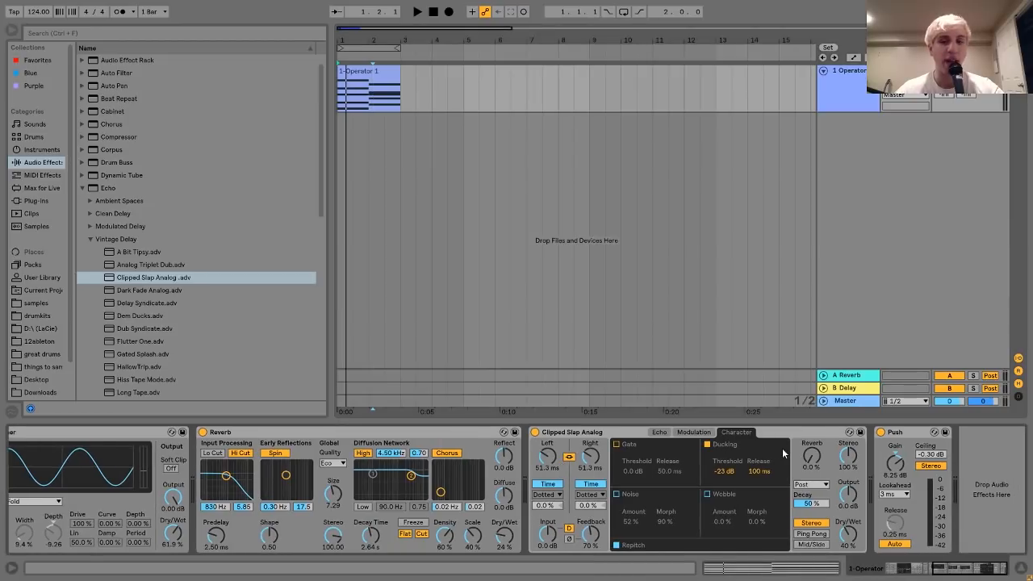
{"action": "scroll", "coordinate": [783, 454], "scroll_direction": "left", "scroll_amount": 10}
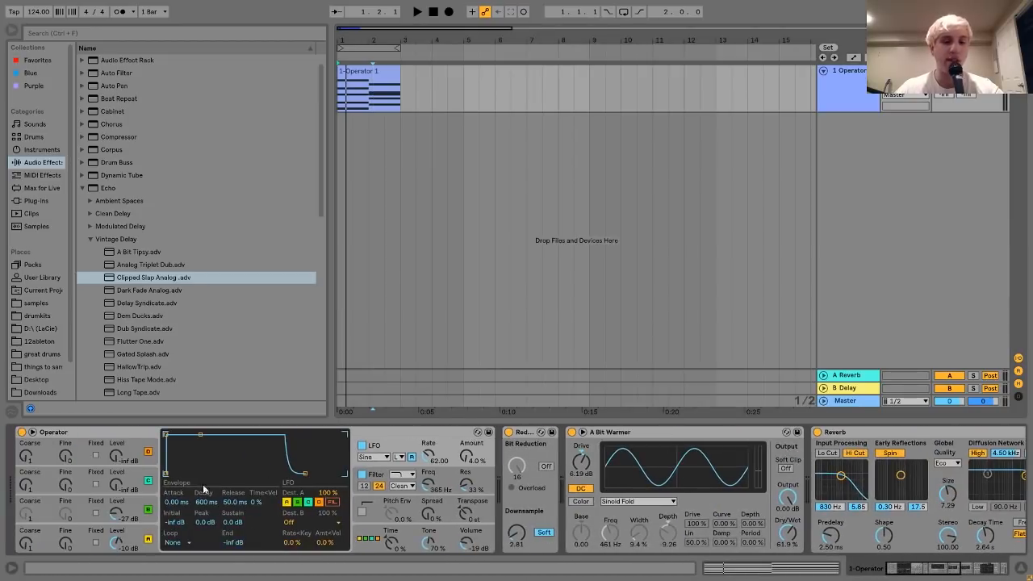
{"action": "scroll", "coordinate": [595, 477], "scroll_direction": "right", "scroll_amount": 5}
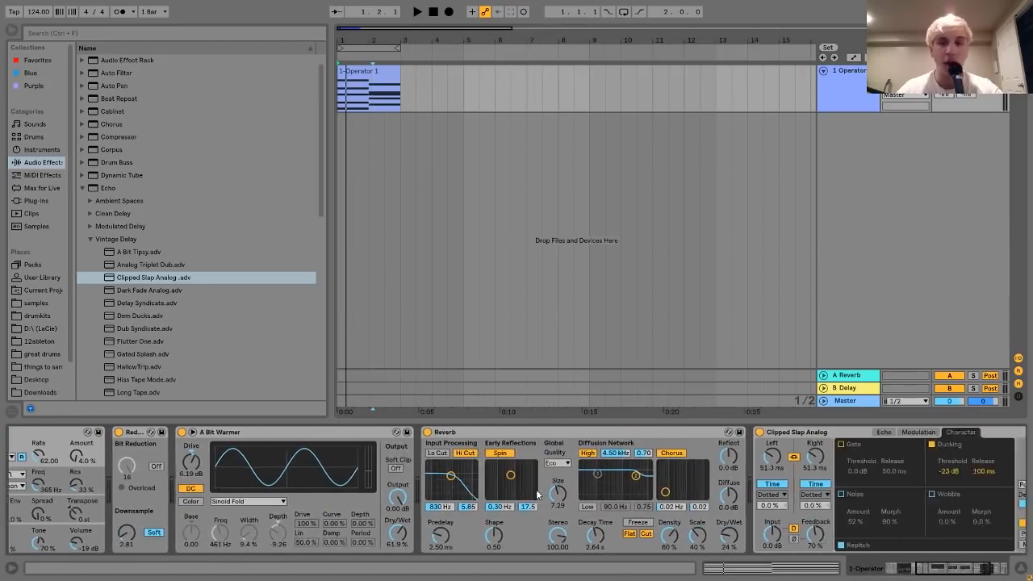
{"action": "scroll", "coordinate": [537, 494], "scroll_direction": "right", "scroll_amount": 3}
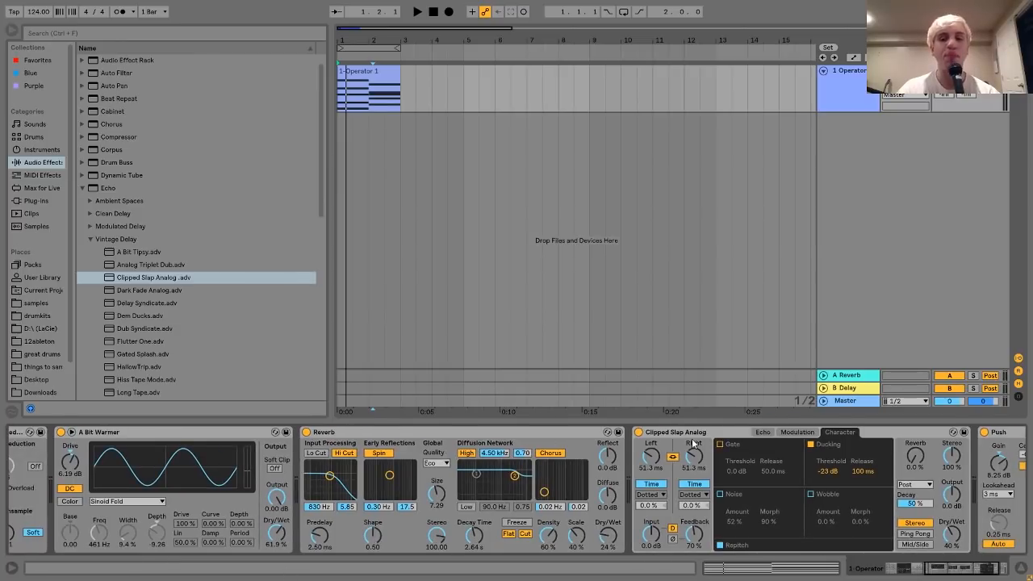
{"action": "scroll", "coordinate": [693, 444], "scroll_direction": "right", "scroll_amount": 3}
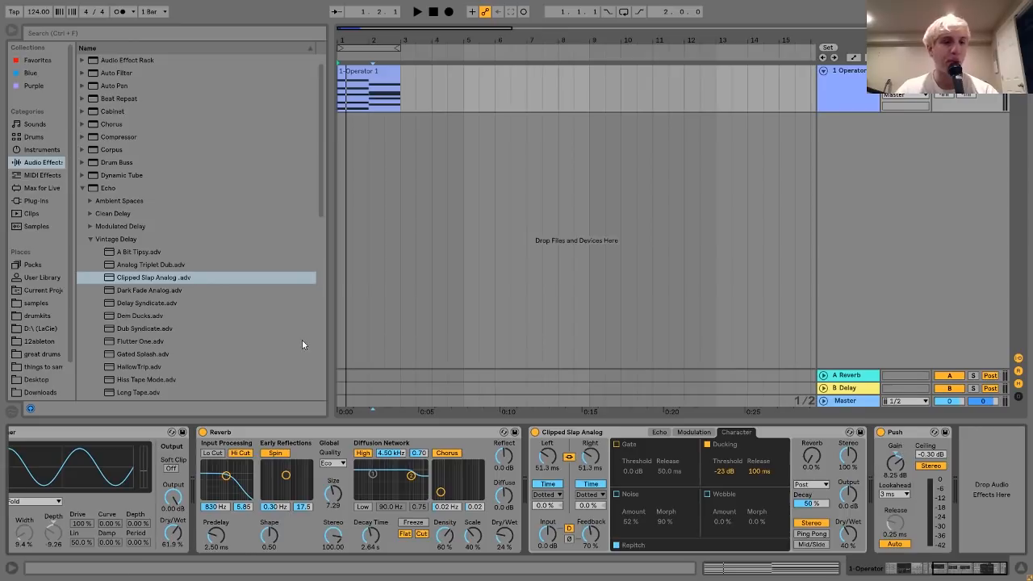
Step: Load the Limiter's Push preset into the existing limiter after the echo and set its Gain to 8.40 dB
{"action": "left_click", "coordinate": [82, 187]}
{"action": "scroll", "coordinate": [138, 270], "scroll_direction": "down", "scroll_amount": 5}
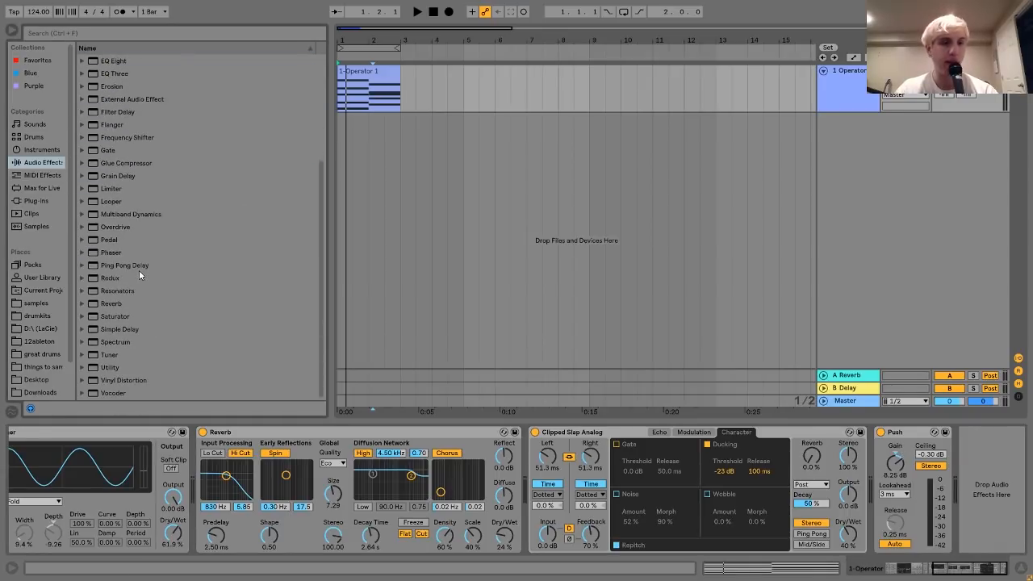
{"action": "left_click", "coordinate": [81, 188]}
{"action": "left_click_drag", "start_coordinate": [122, 253], "coordinate": [884, 477]}
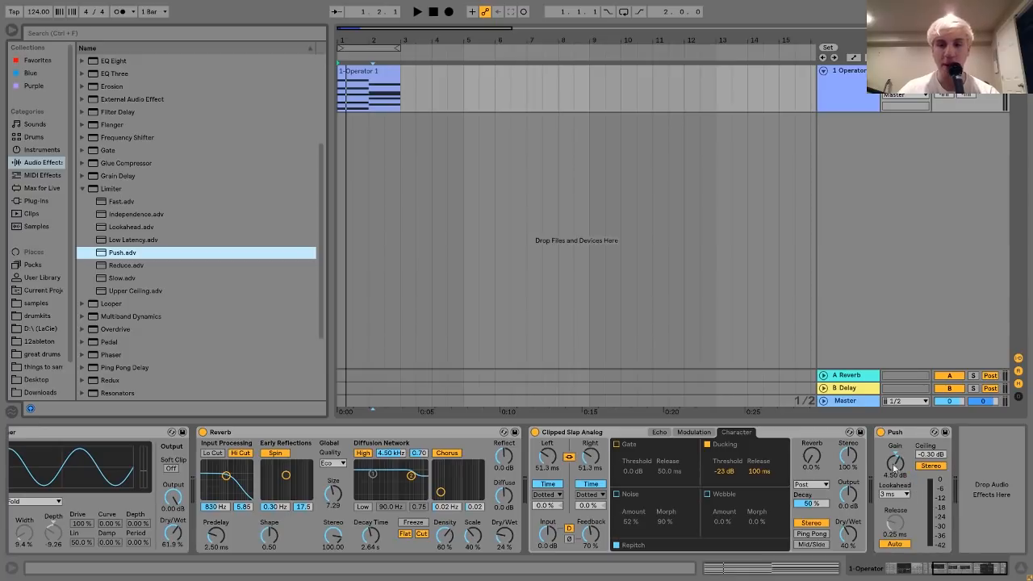
{"action": "left_click_drag", "start_coordinate": [900, 466], "coordinate": [900, 452]}
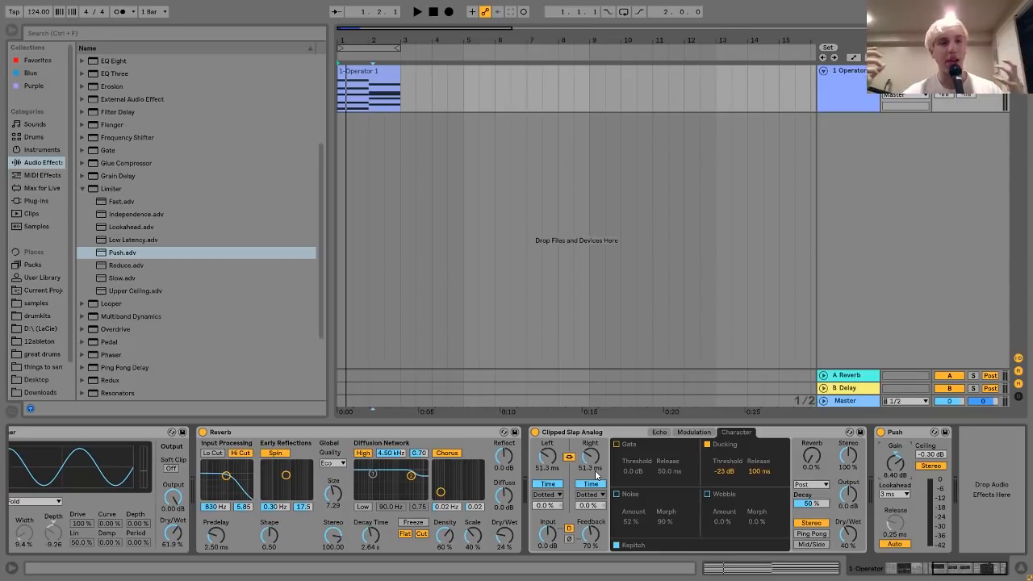
Step: Play back the chord twice through the full effect chain and review the devices from Operator to the Push limiter
{"action": "scroll", "coordinate": [645, 486], "scroll_direction": "left", "scroll_amount": 5}
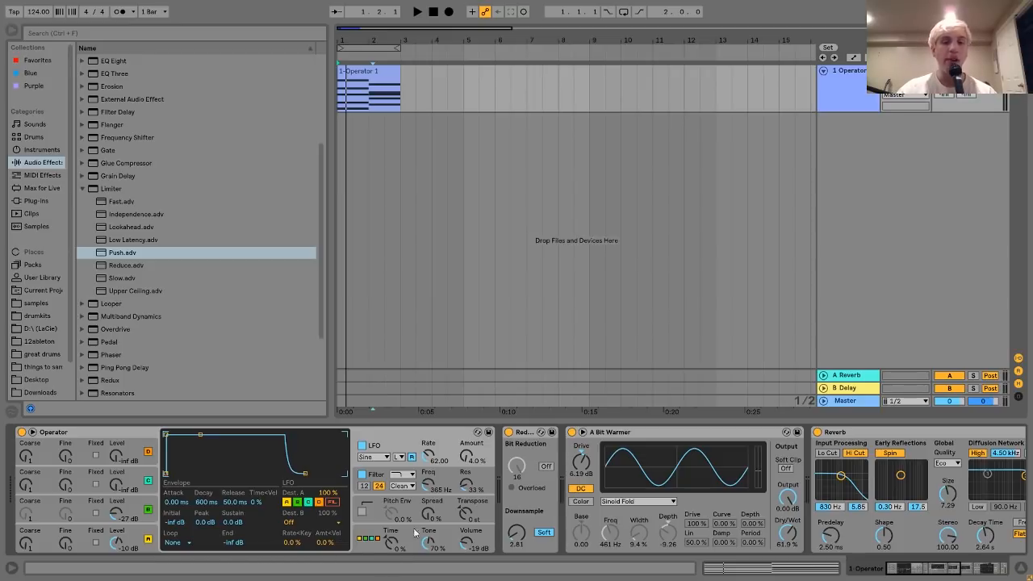
{"action": "scroll", "coordinate": [541, 533], "scroll_direction": "right", "scroll_amount": 5}
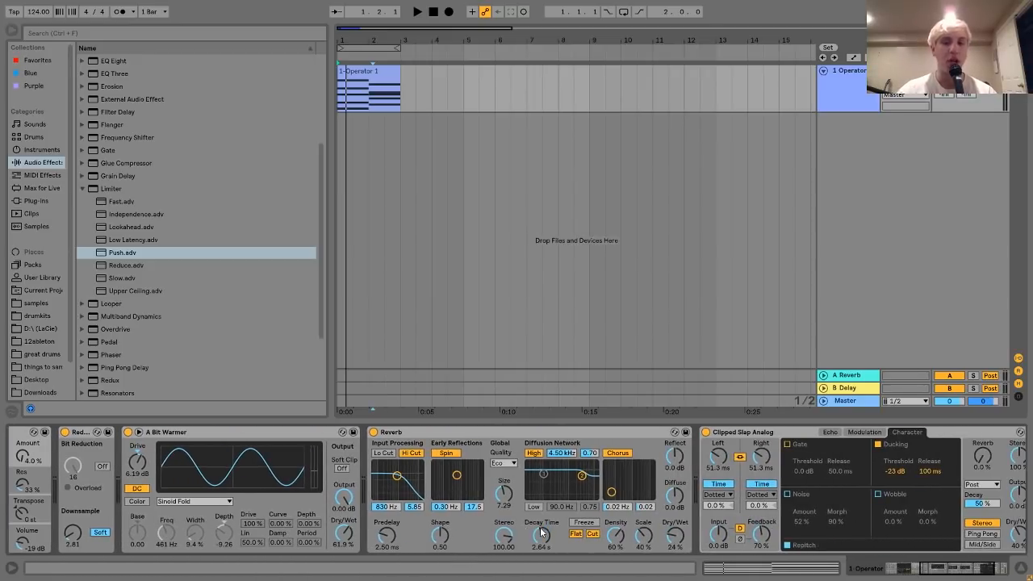
{"action": "scroll", "coordinate": [540, 527], "scroll_direction": "right", "scroll_amount": 3}
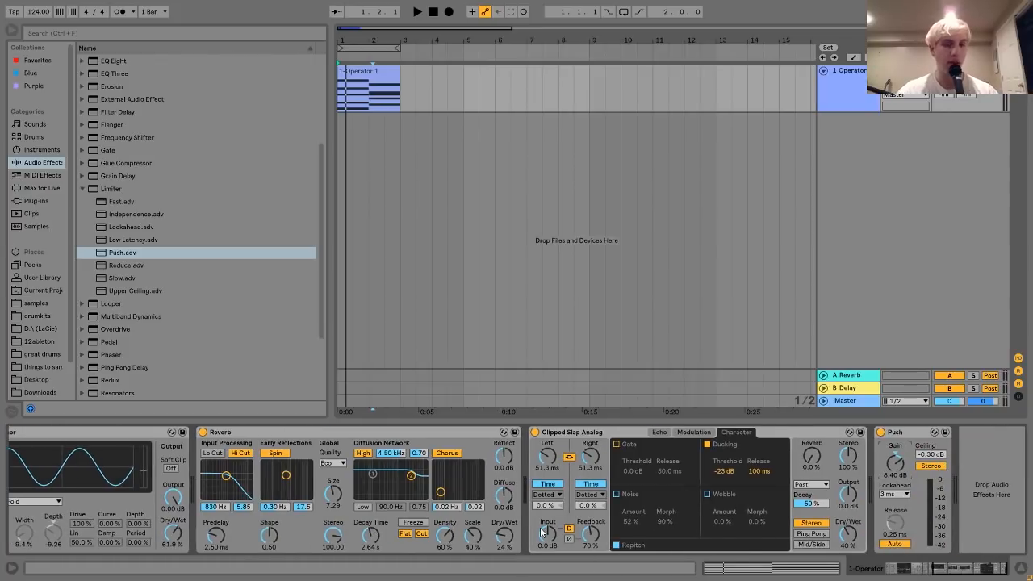
{"action": "key", "text": "space"}
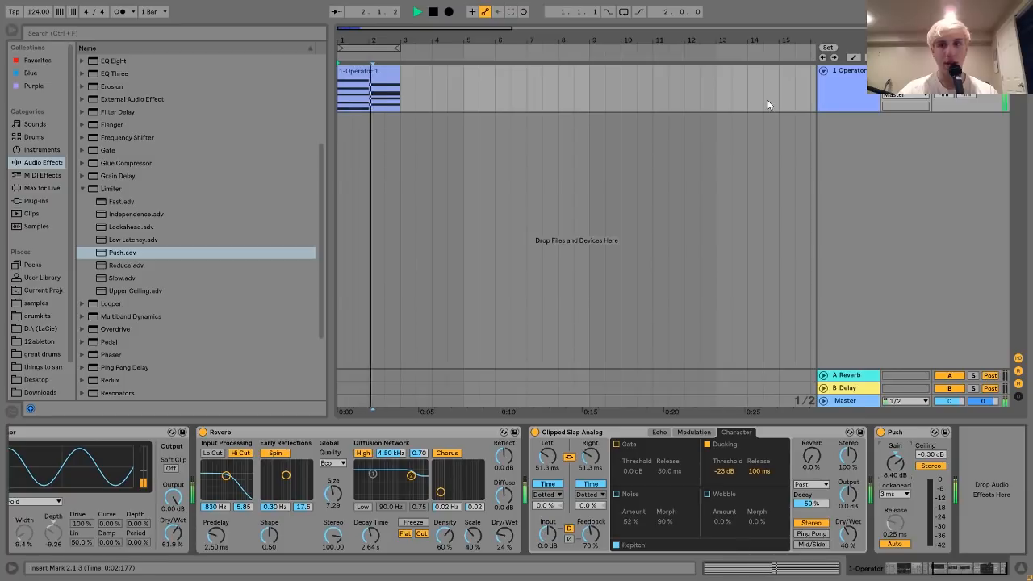
{"action": "key", "text": "space"}
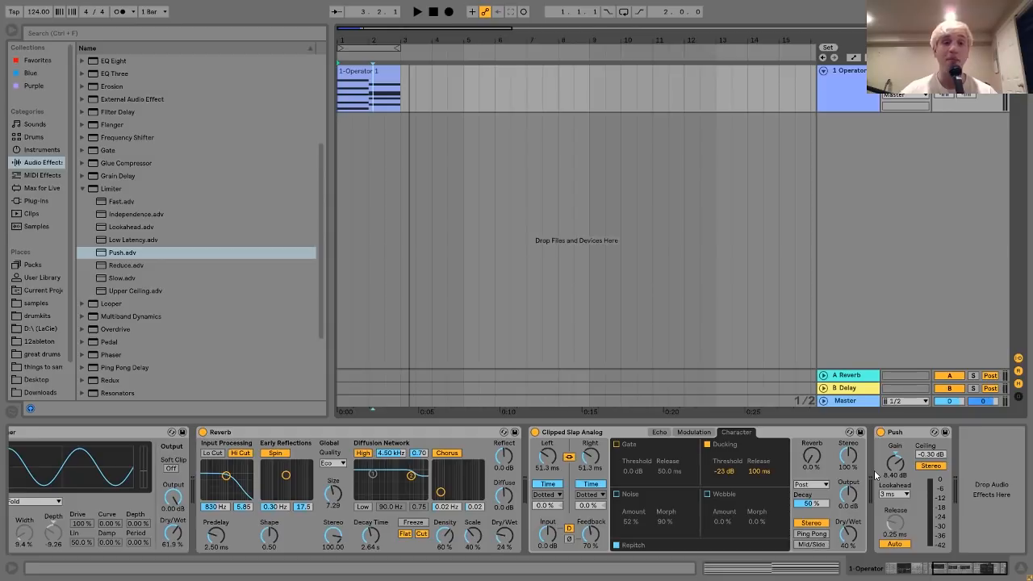
{"action": "key", "text": "space"}
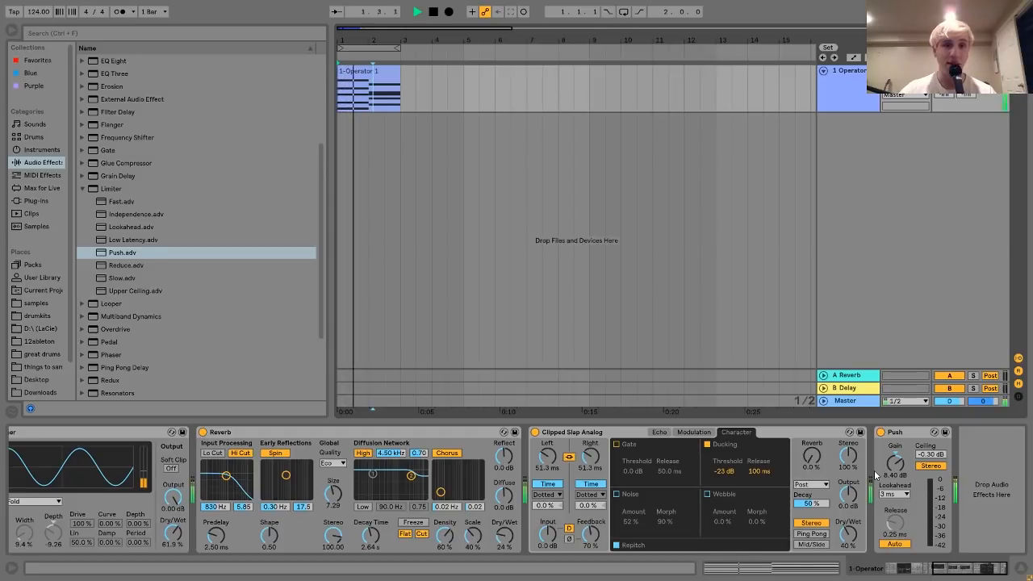
{"action": "key", "text": "space"}
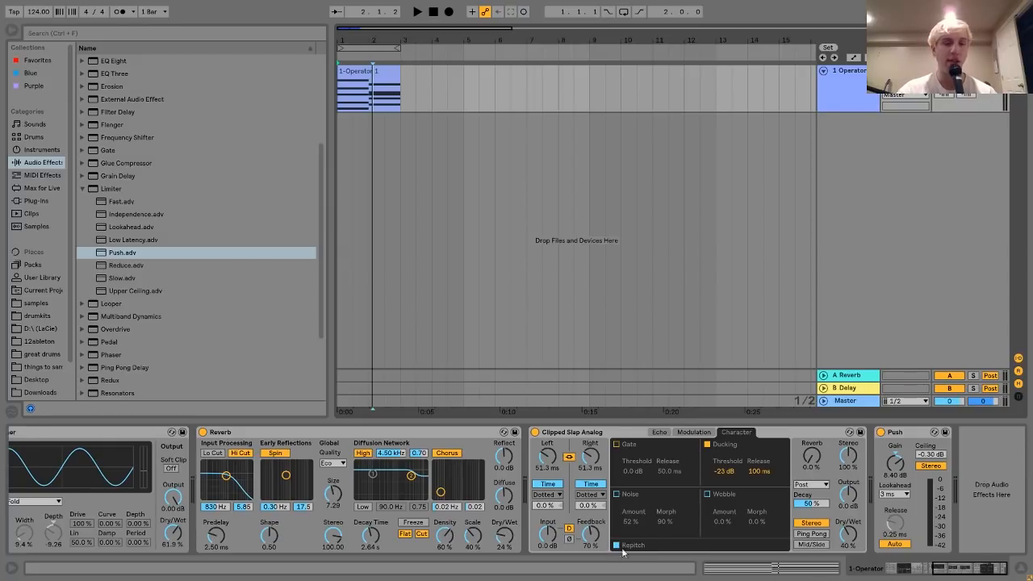
{"action": "scroll", "coordinate": [644, 452], "scroll_direction": "left", "scroll_amount": 6}
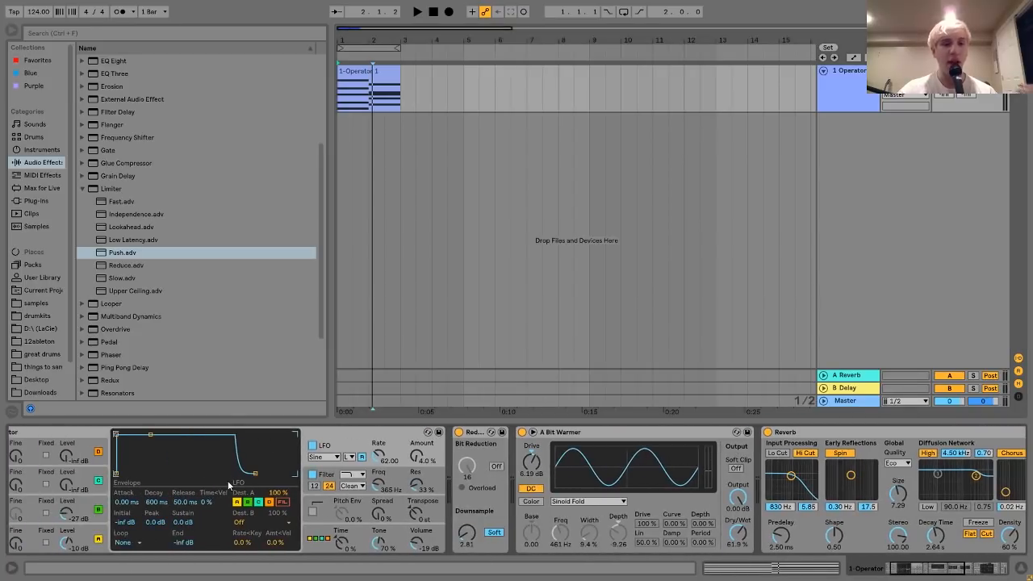
{"action": "scroll", "coordinate": [227, 480], "scroll_direction": "left", "scroll_amount": 2}
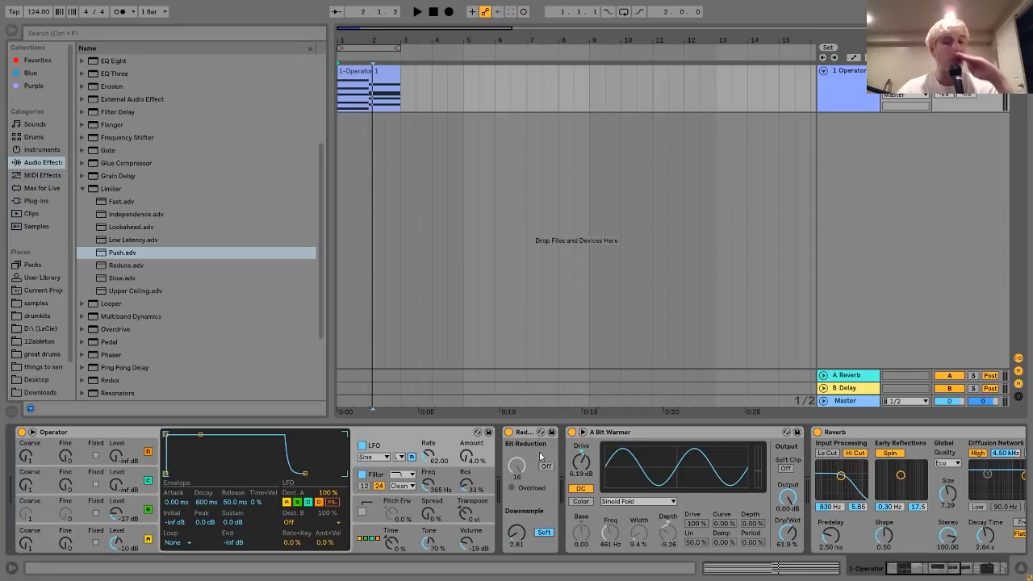
{"action": "scroll", "coordinate": [541, 457], "scroll_direction": "right", "scroll_amount": 7}
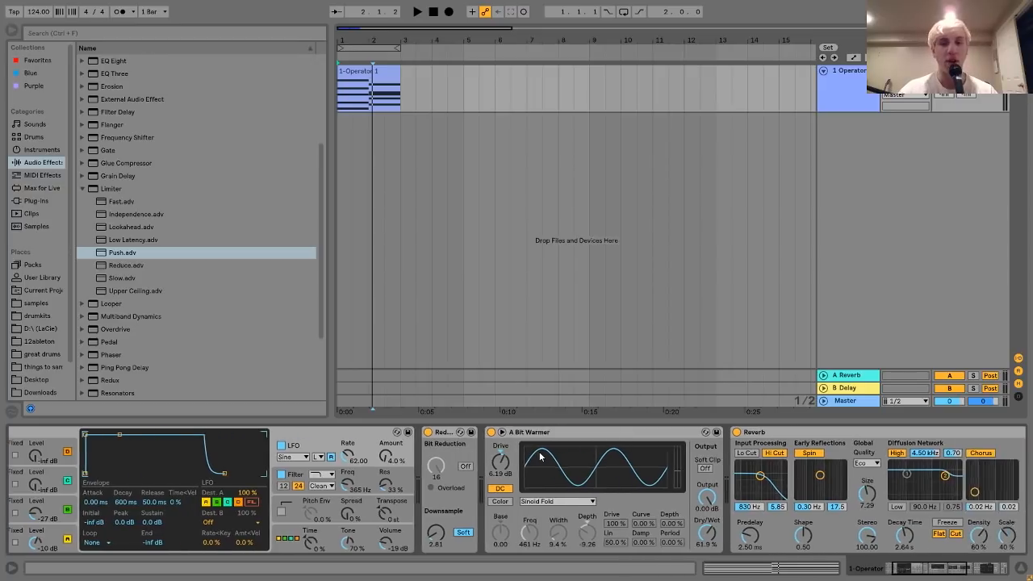
{"action": "scroll", "coordinate": [540, 454], "scroll_direction": "right", "scroll_amount": 6}
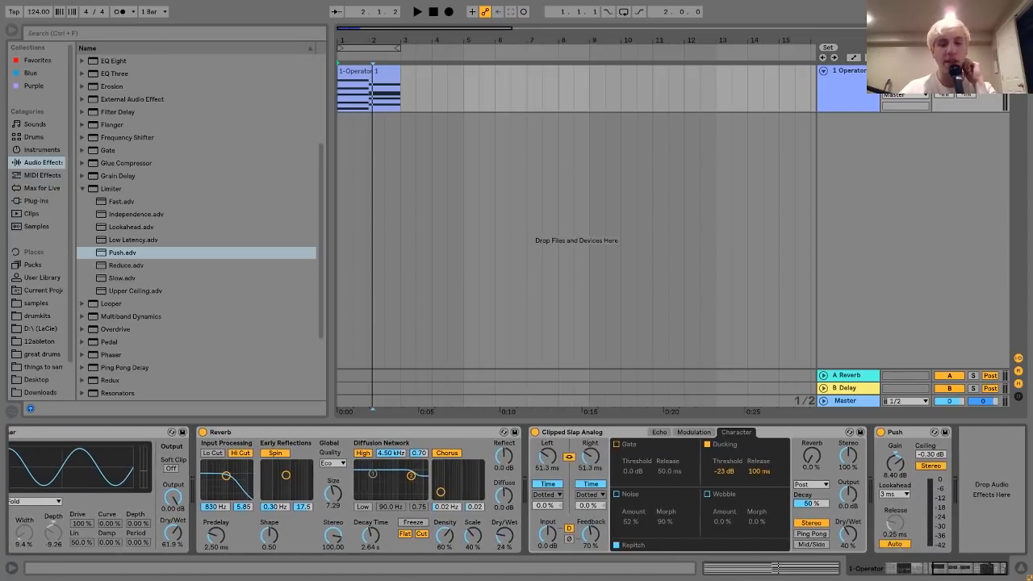